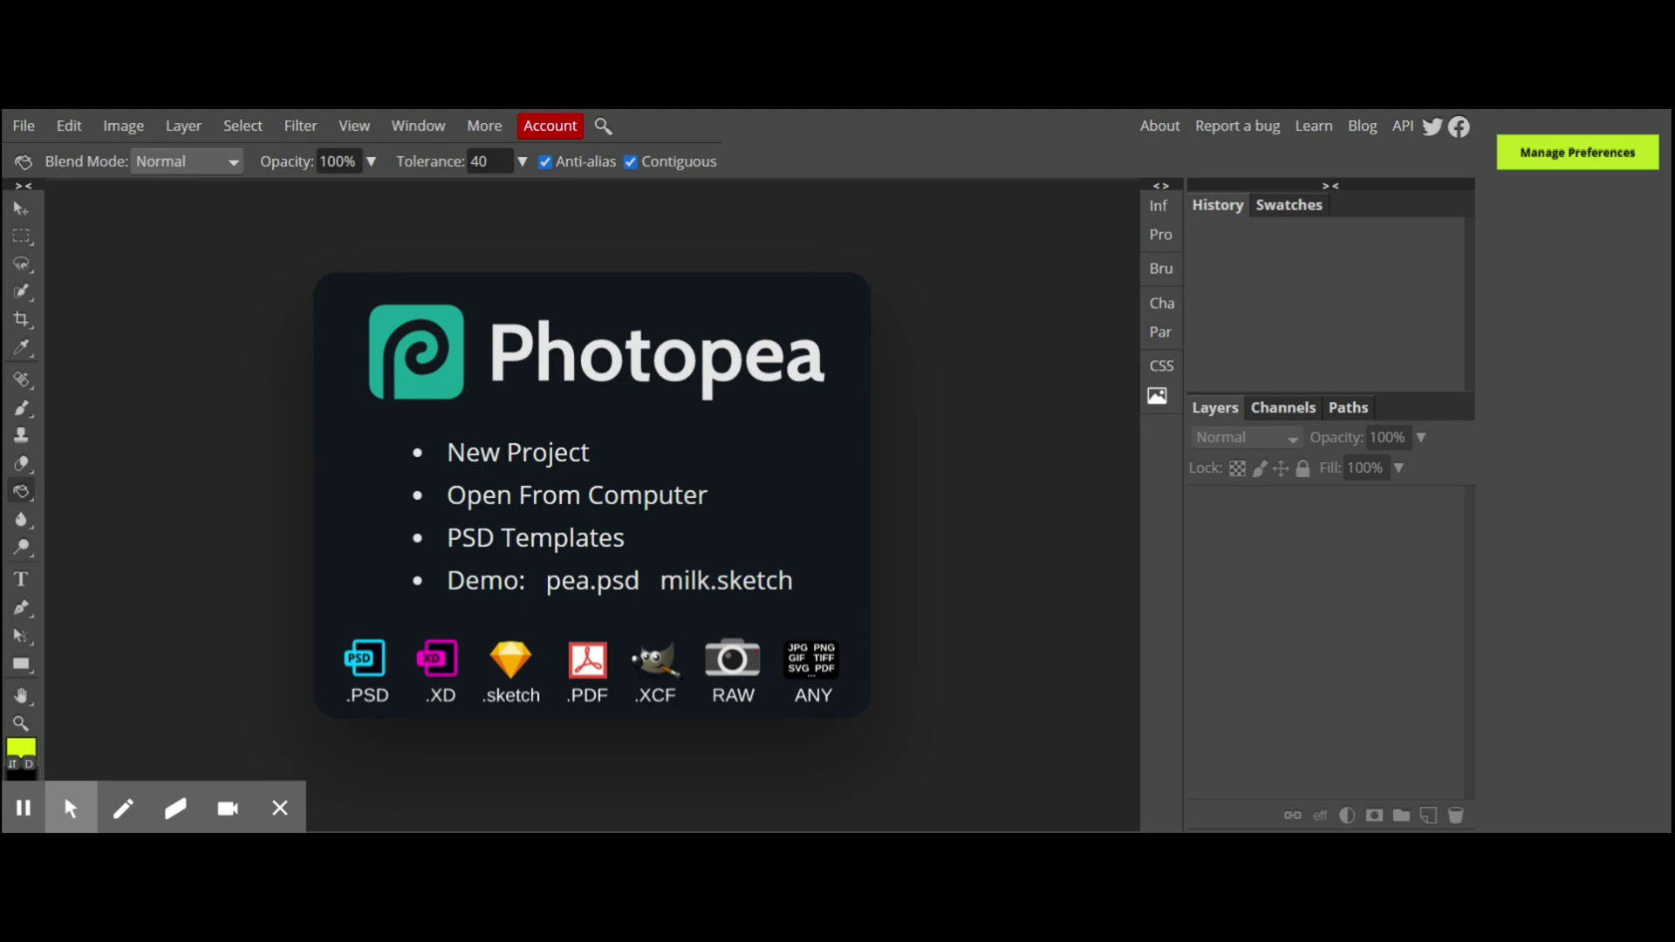
- Load the long-haired portrait photo from the computer through File > Open
left_click(19, 126)
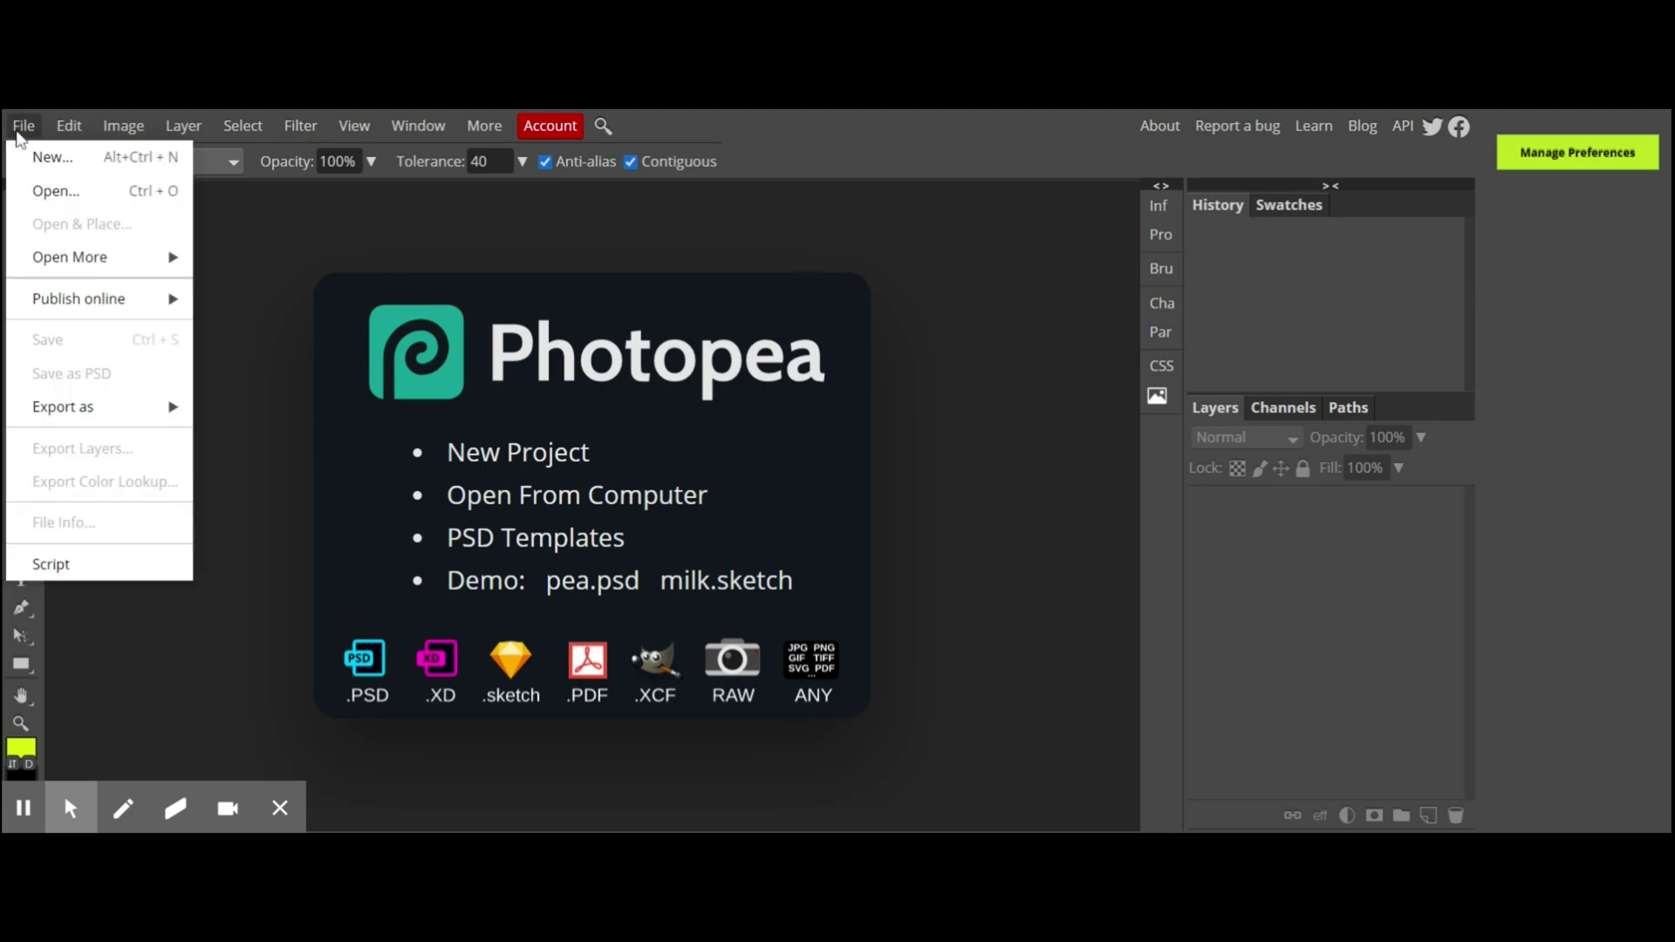
left_click(41, 204)
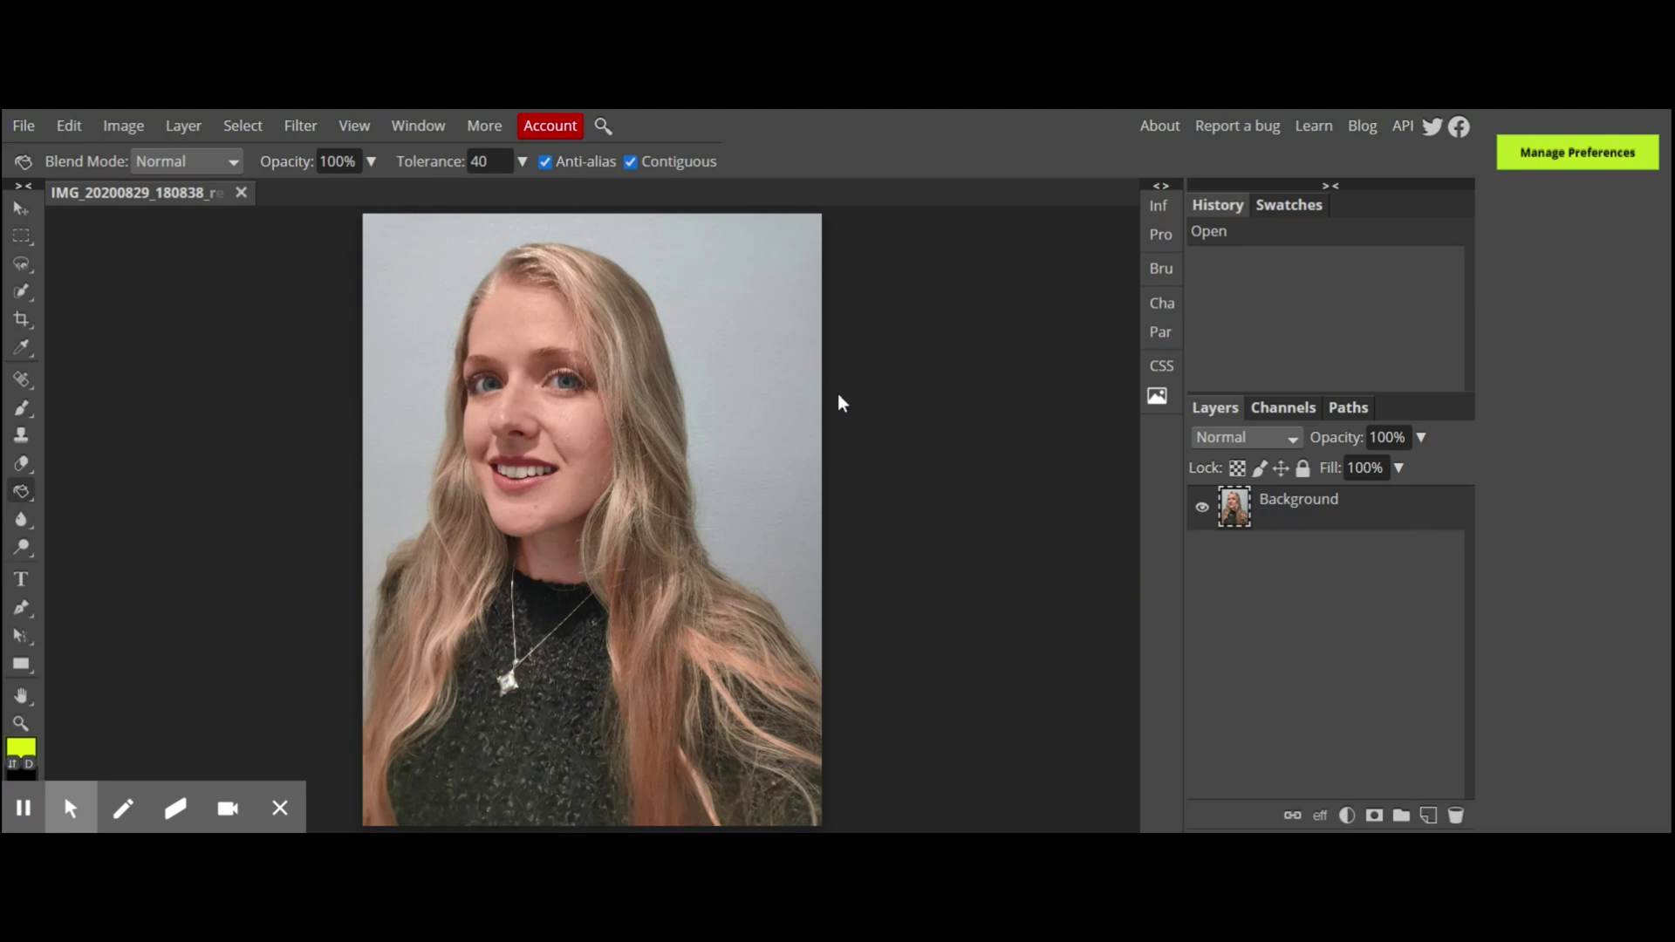
- Launch Filter > Liquify by searching 'liquify', then zoom the preview out to show the whole portrait
left_click(603, 125)
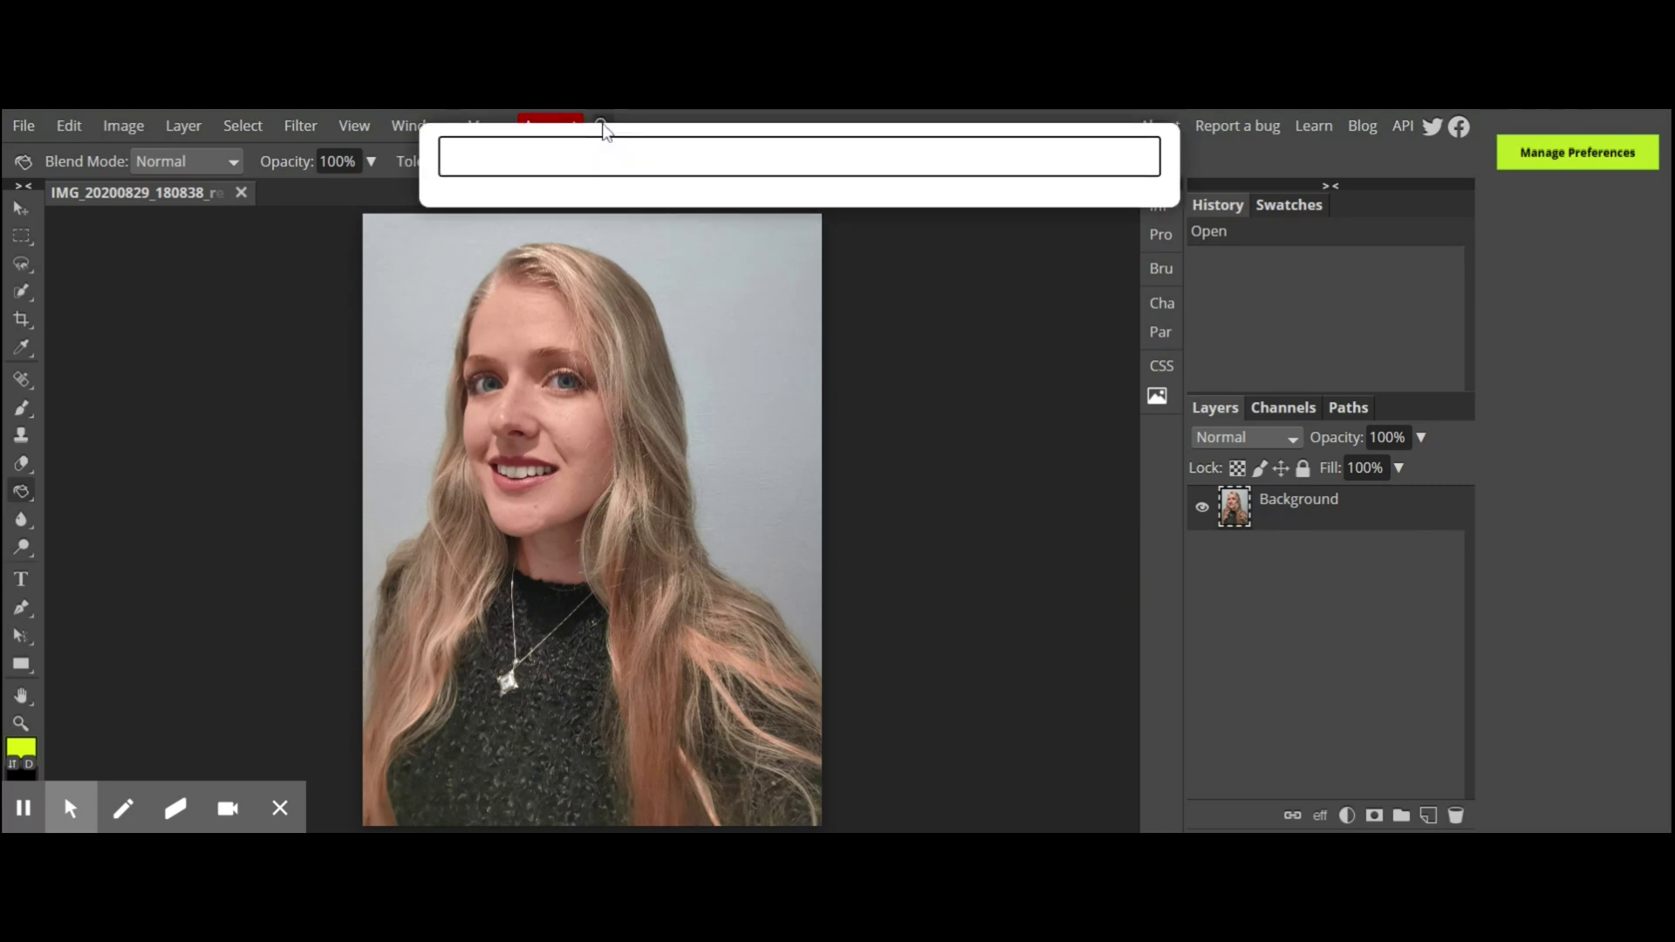
type("liquify")
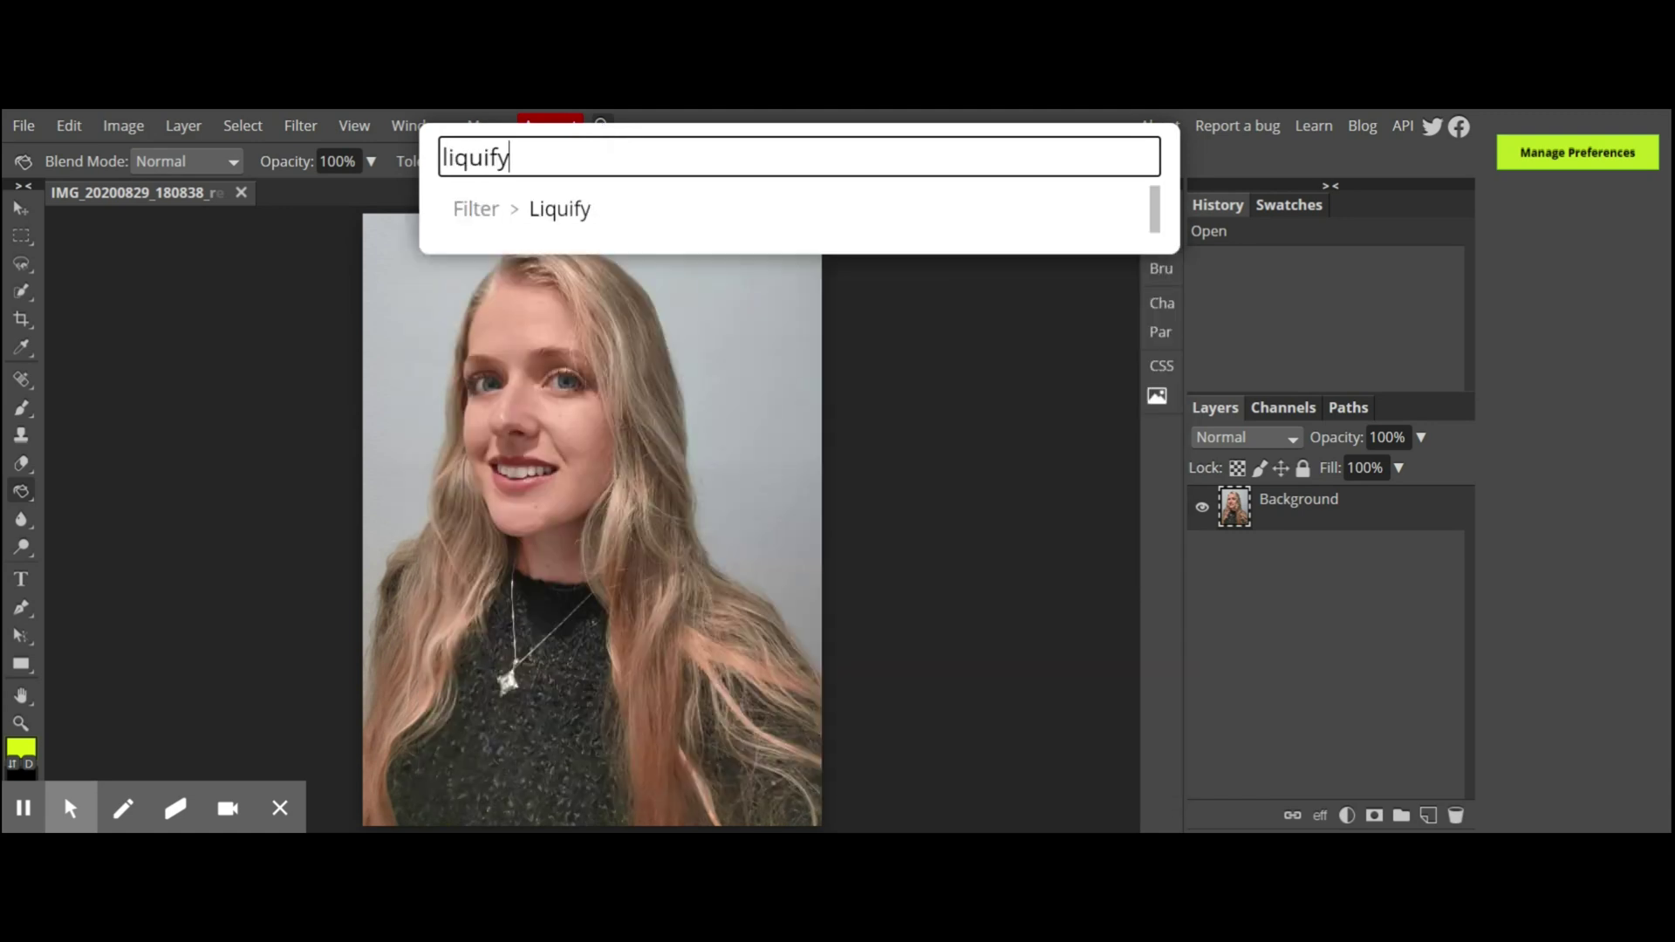
left_click(575, 226)
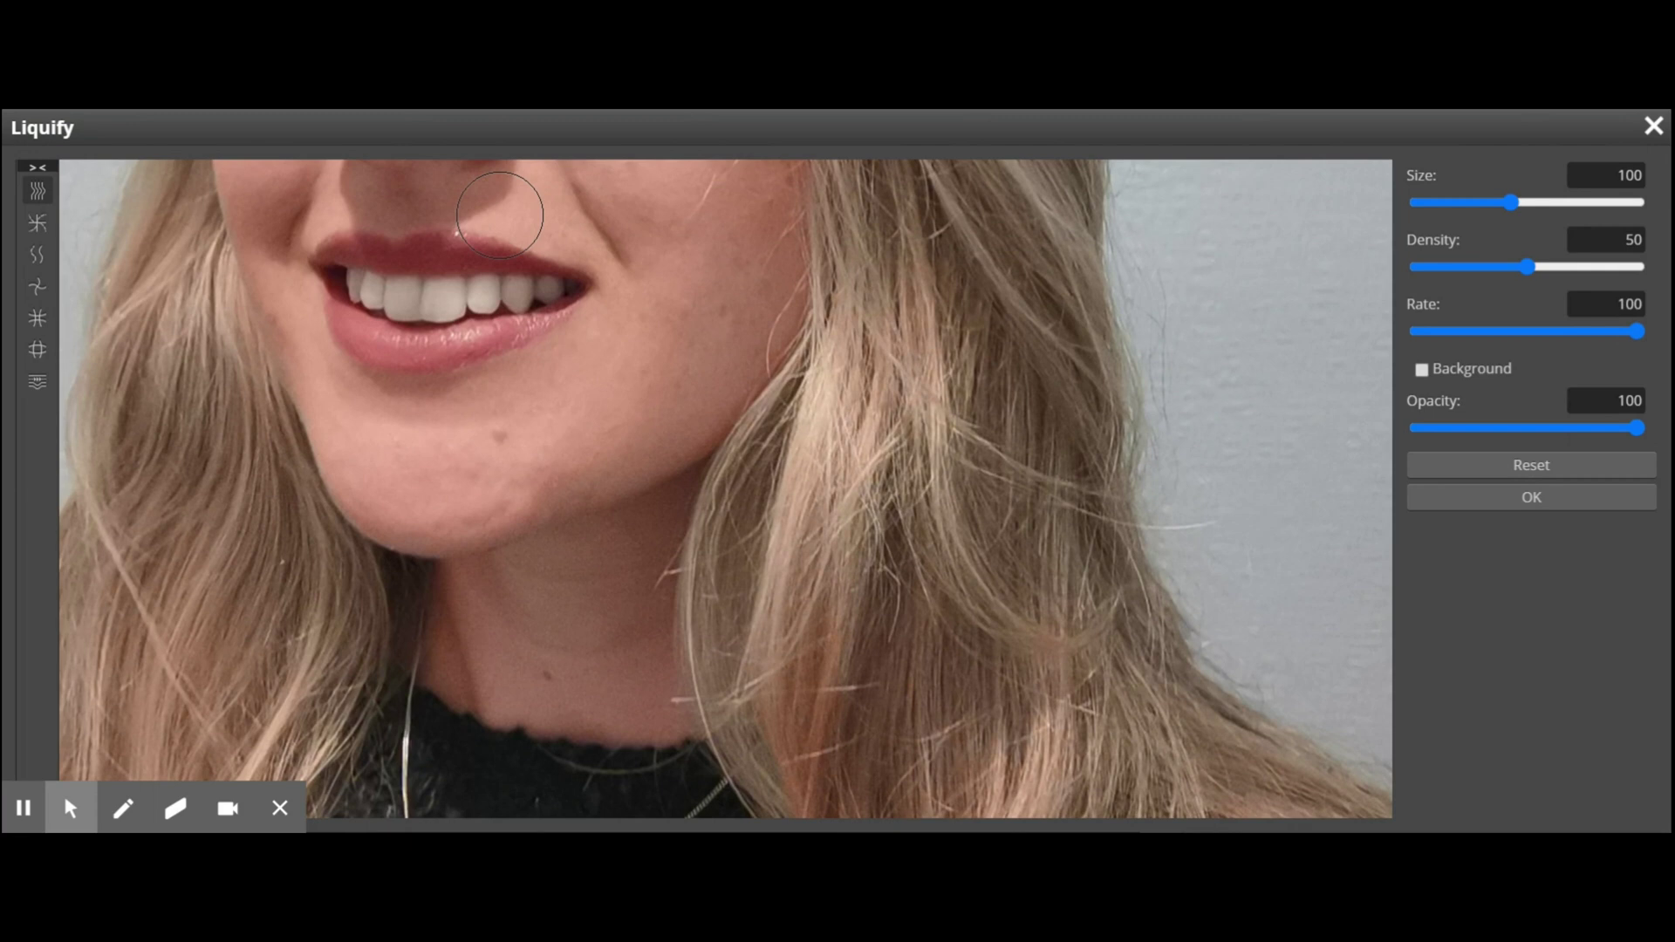
scroll(500, 216, "down", 3)
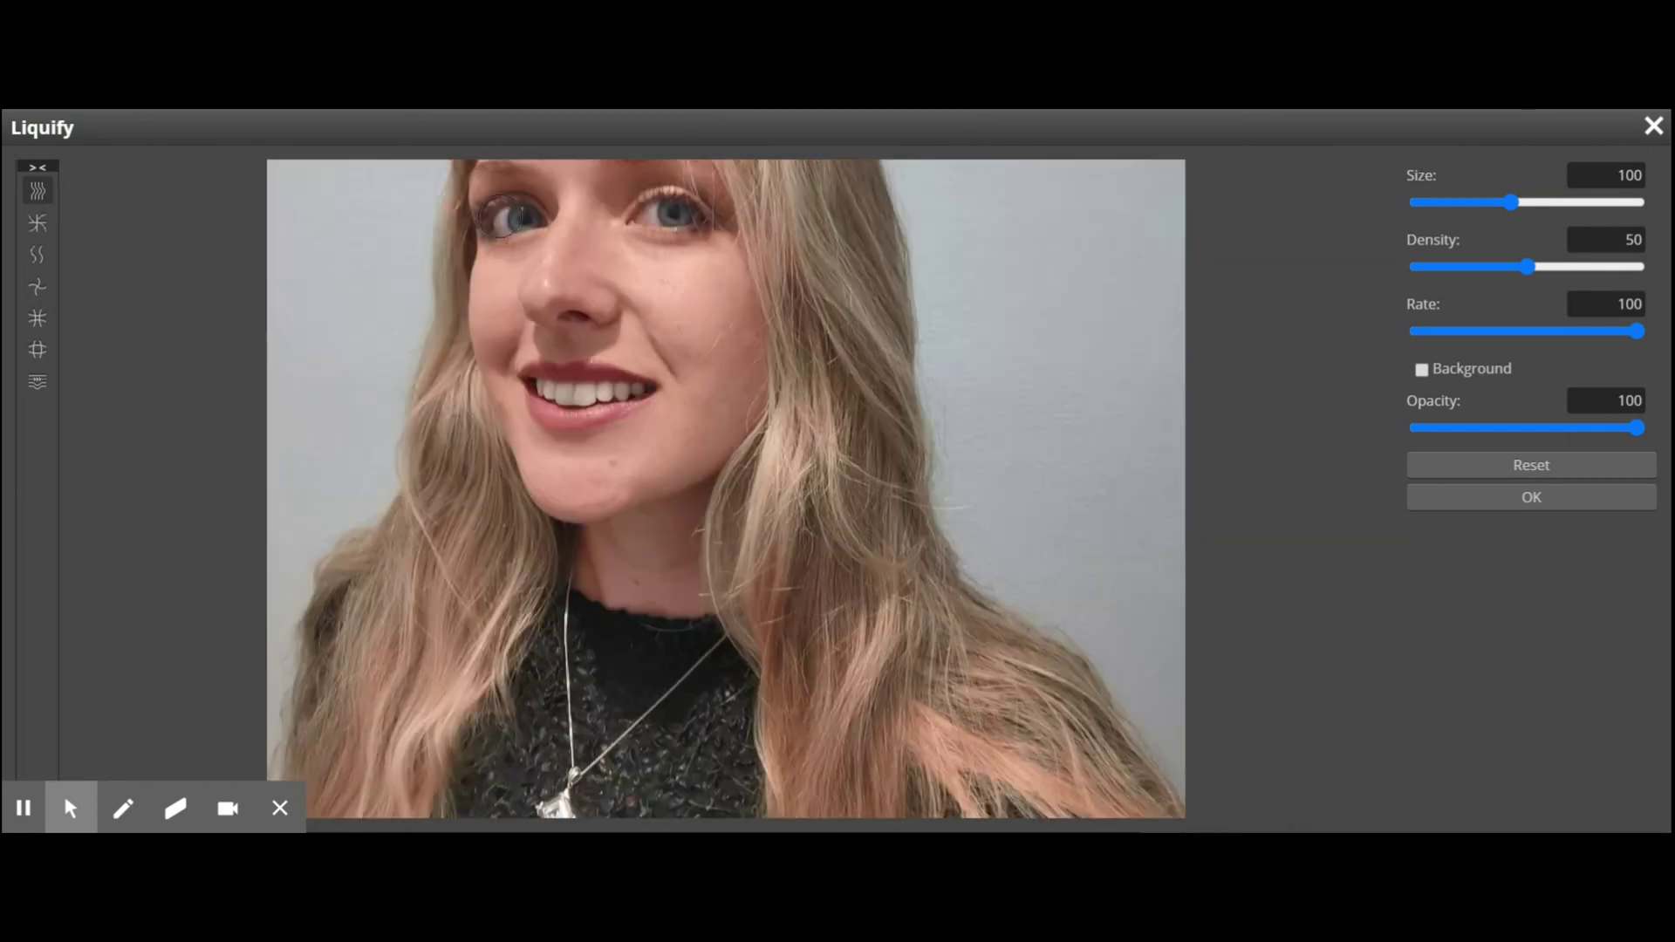
scroll(500, 215, "down", 1)
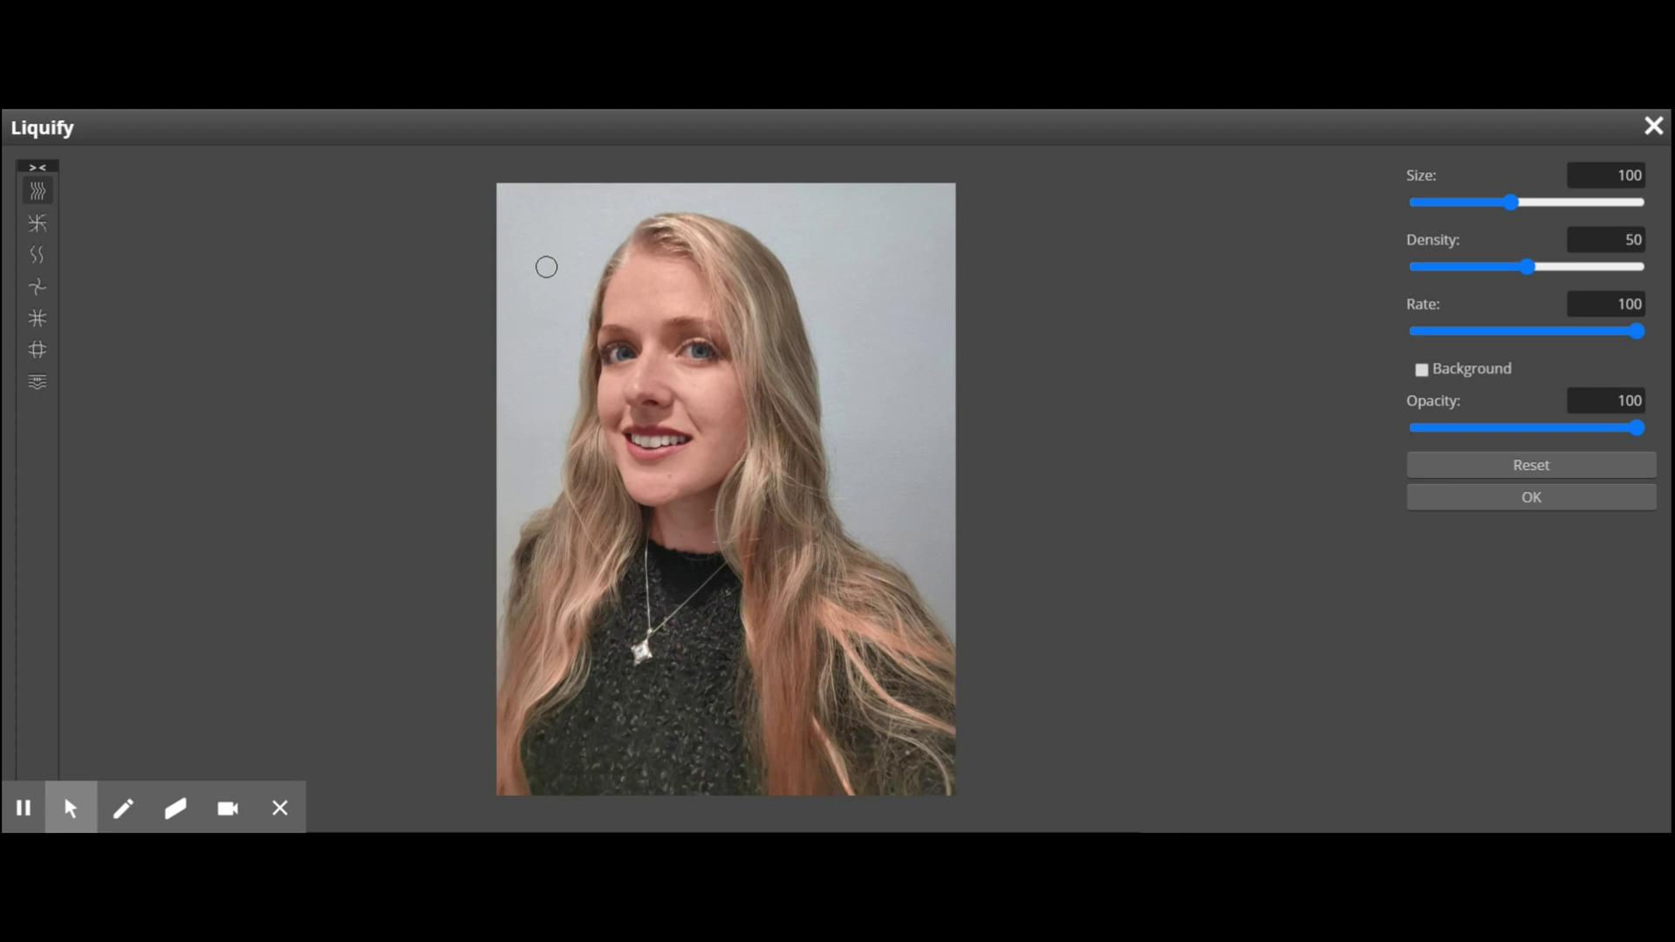
- Adjust the Liquify brush with the bracket keys until Size reads 300
key("bracketright")
key("bracketright")
key("bracketright")
key("bracketright")
key("bracketright")
key("bracketright")
key("bracketright")
key("bracketright")
key("bracketright")
key("bracketright")
key("bracketright")
key("bracketright")
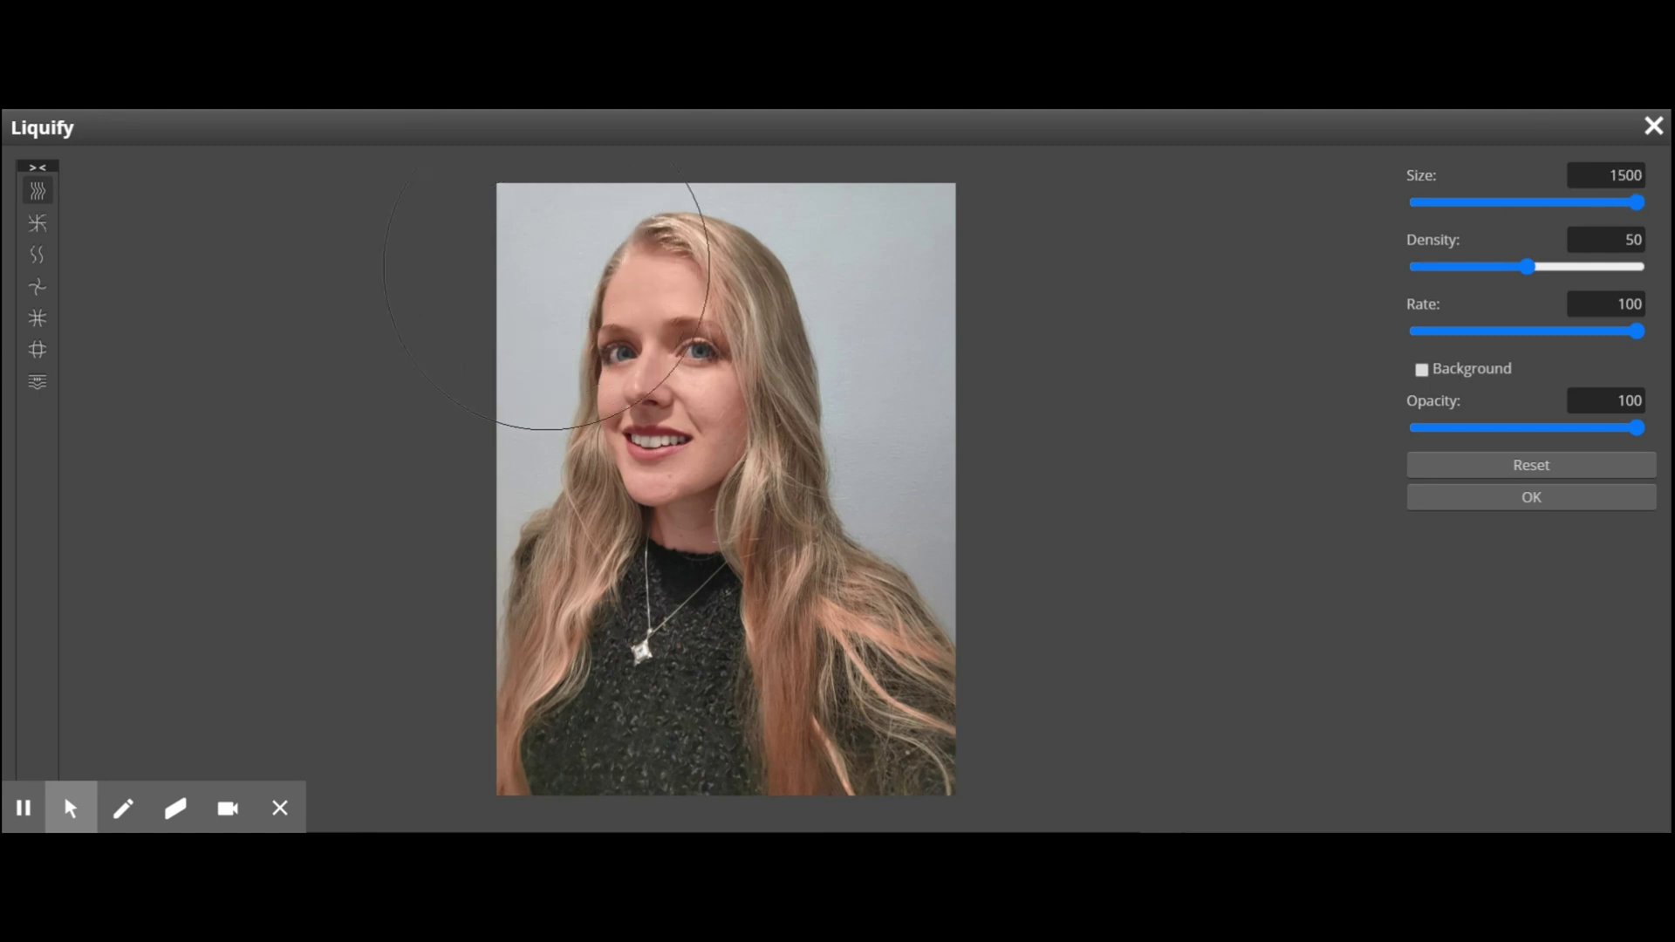
key("bracketleft")
key("bracketleft")
key("bracketleft")
key("bracketleft")
key("bracketleft")
key("bracketleft")
key("bracketleft")
key("bracketleft")
key("bracketleft")
key("bracketleft")
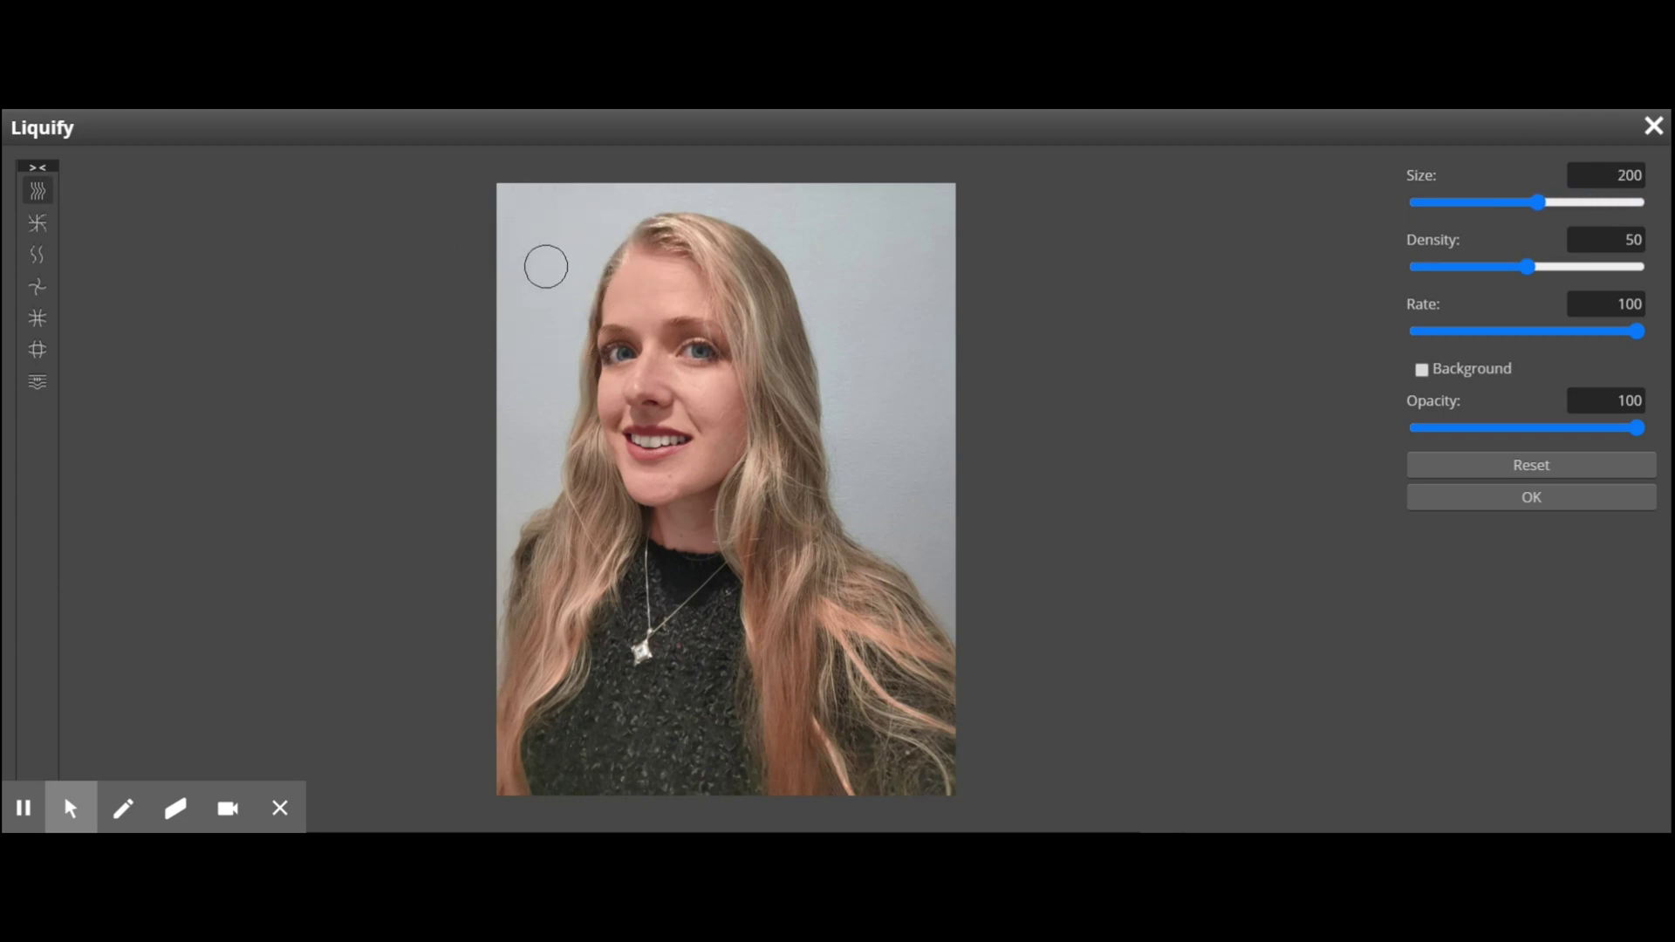
key("bracketright")
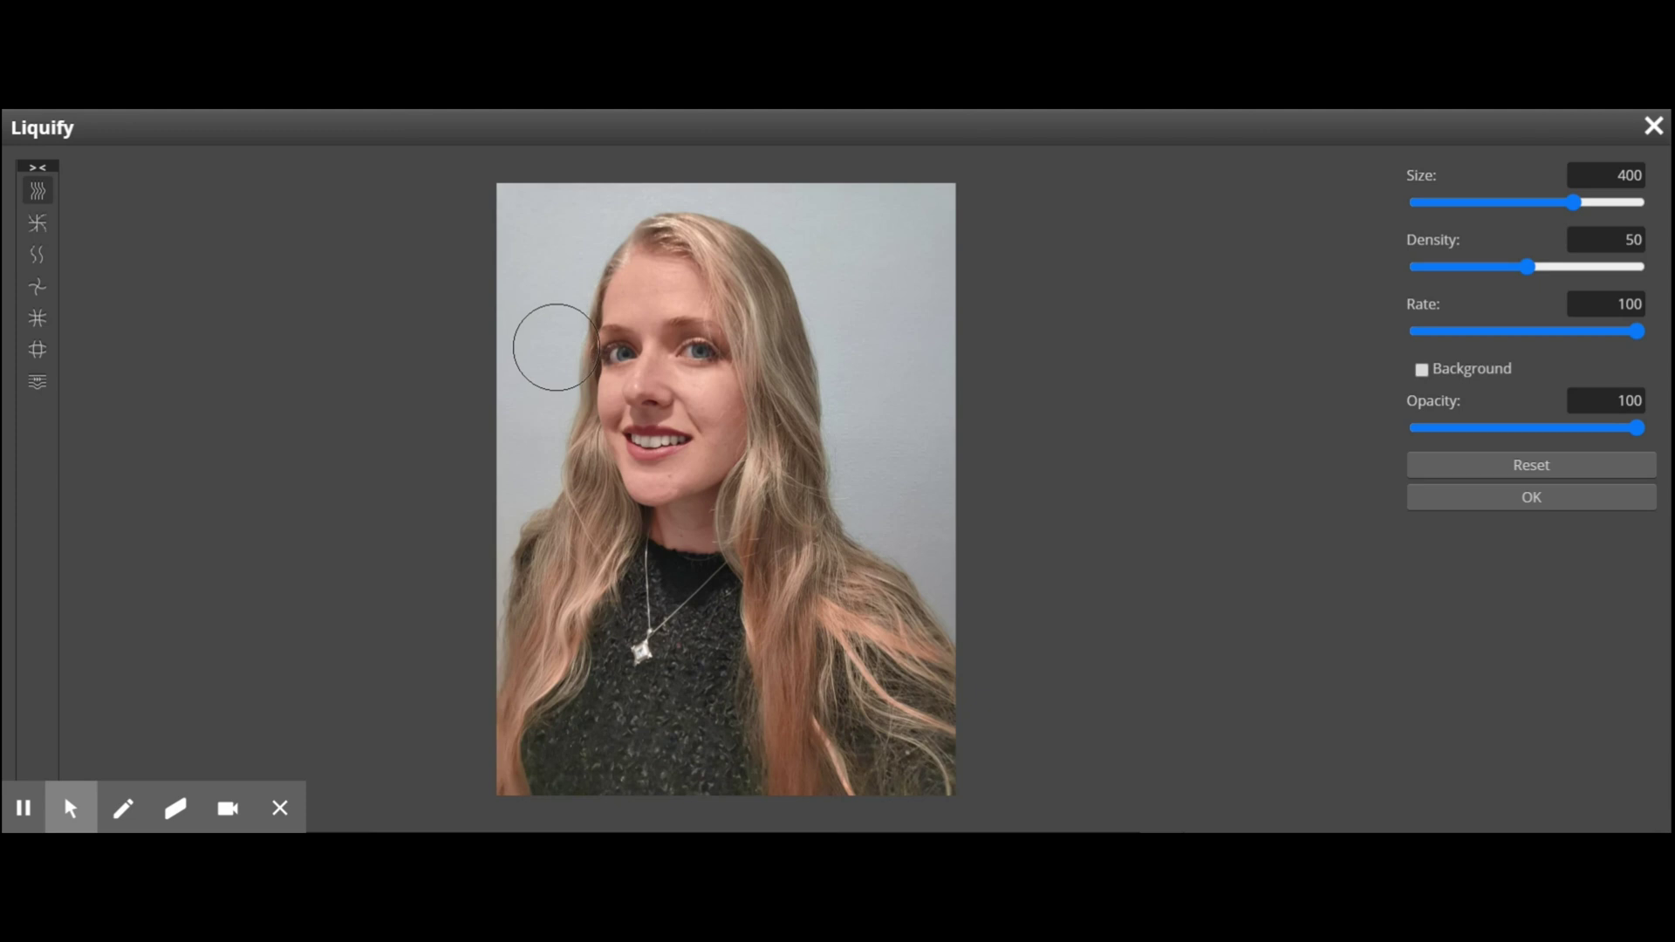
key("bracketleft")
key("bracketleft")
key("bracketleft")
key("bracketleft")
key("bracketleft")
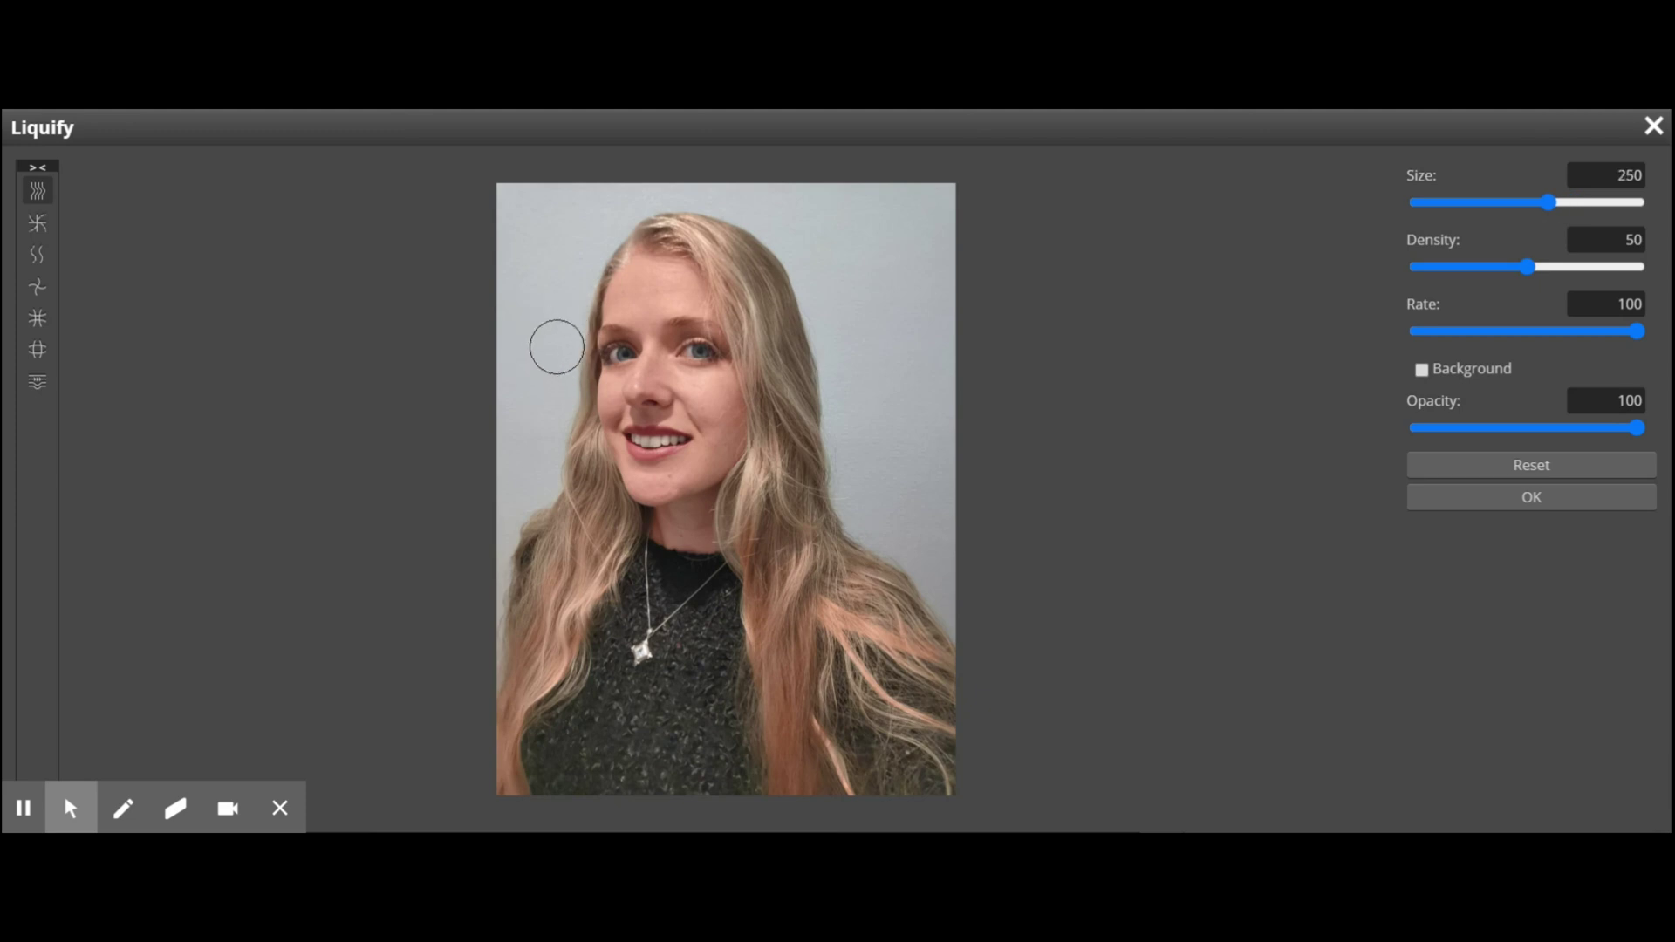
key("bracketright")
- Warp the eye band rightward, fold it upward, and curl the forehead smear into a hook
left_click_drag(542, 353, 925, 342)
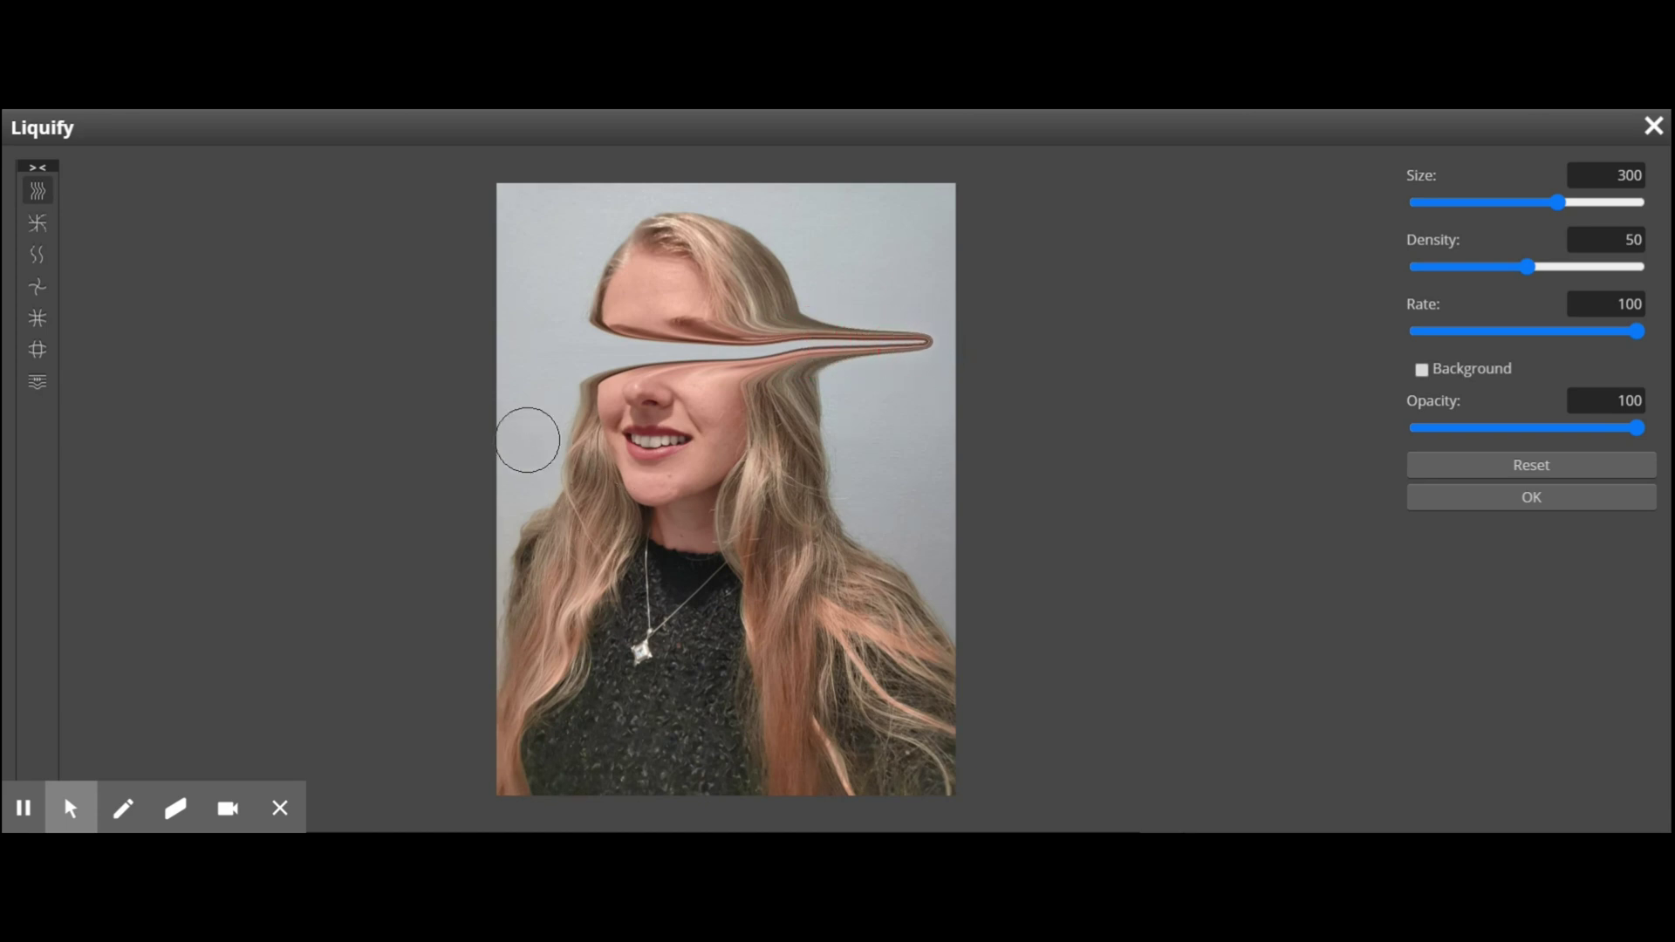
mouse_move(723, 382)
left_mouse_down()
mouse_move(747, 354)
mouse_move(674, 313)
mouse_move(517, 316)
left_mouse_up()
mouse_move(581, 269)
left_mouse_down()
mouse_move(672, 273)
mouse_move(550, 290)
mouse_move(910, 281)
left_mouse_up()
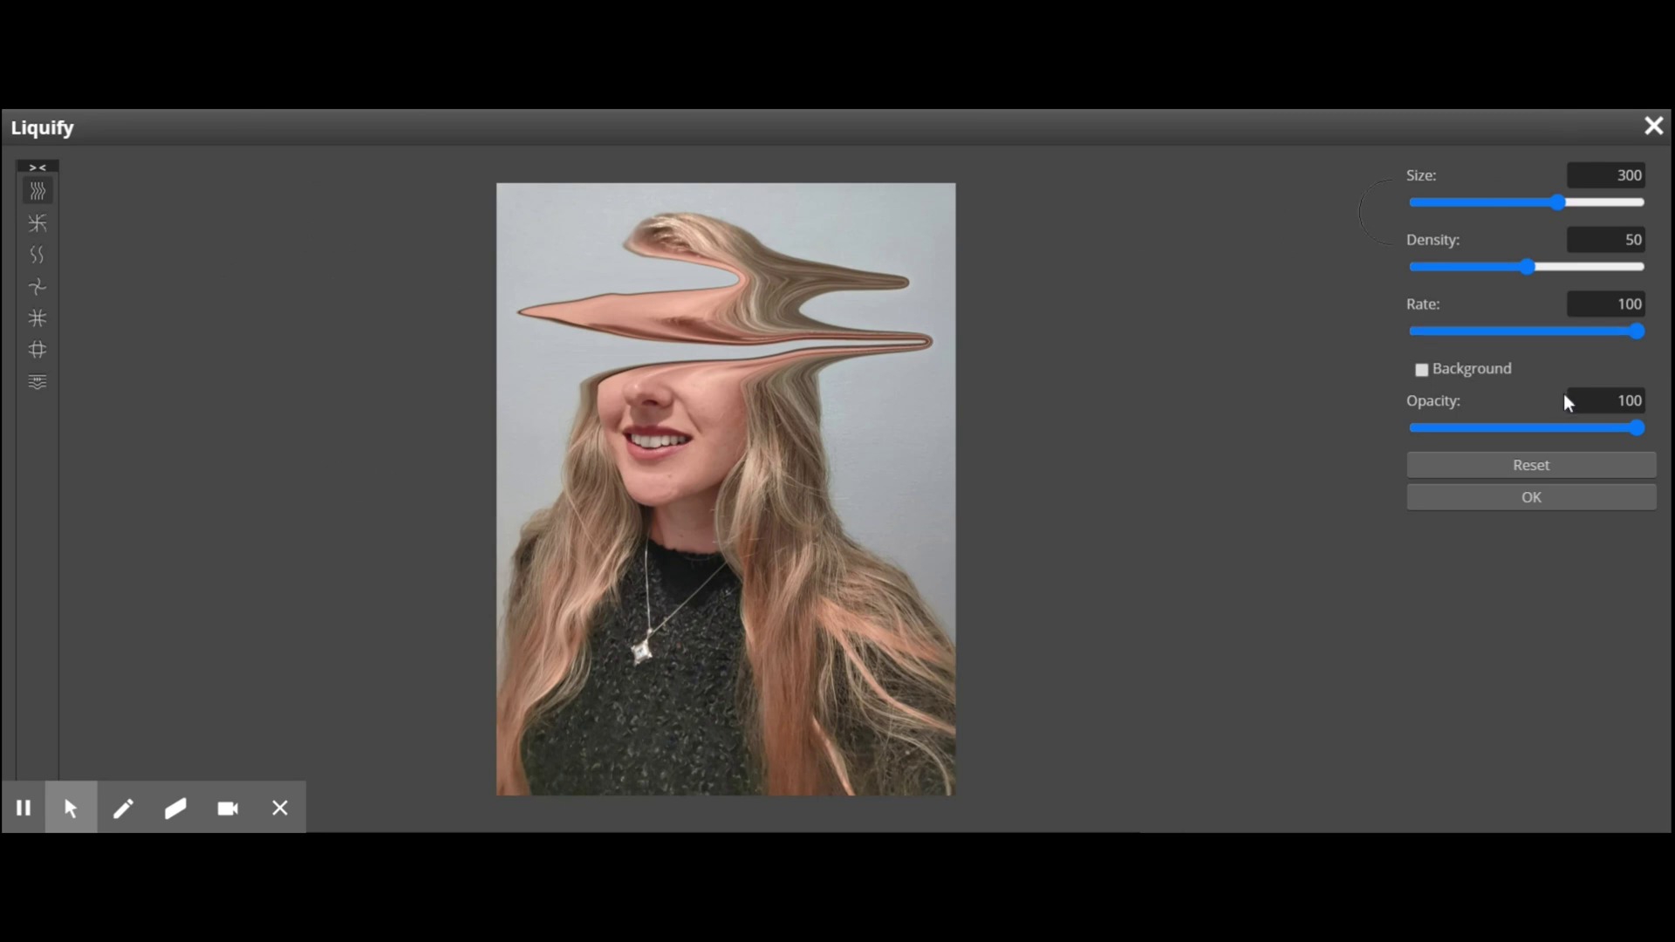
- Commit the Liquify smear and save the portrait as a JPG via File > Export as
left_click(1536, 500)
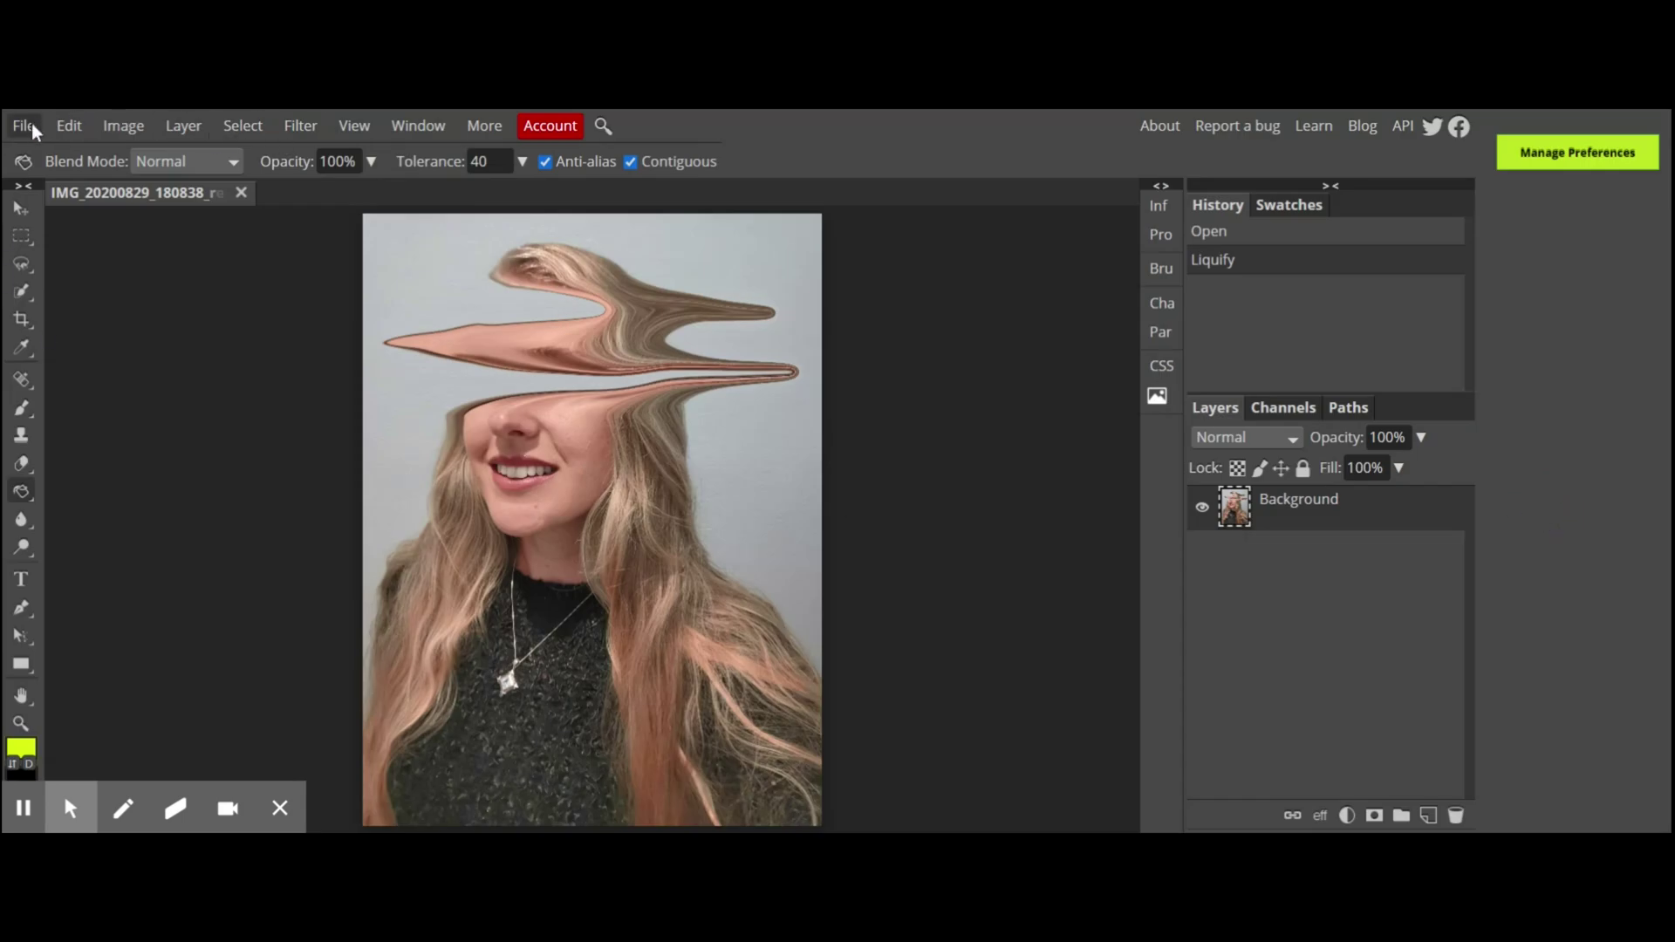
left_click(30, 125)
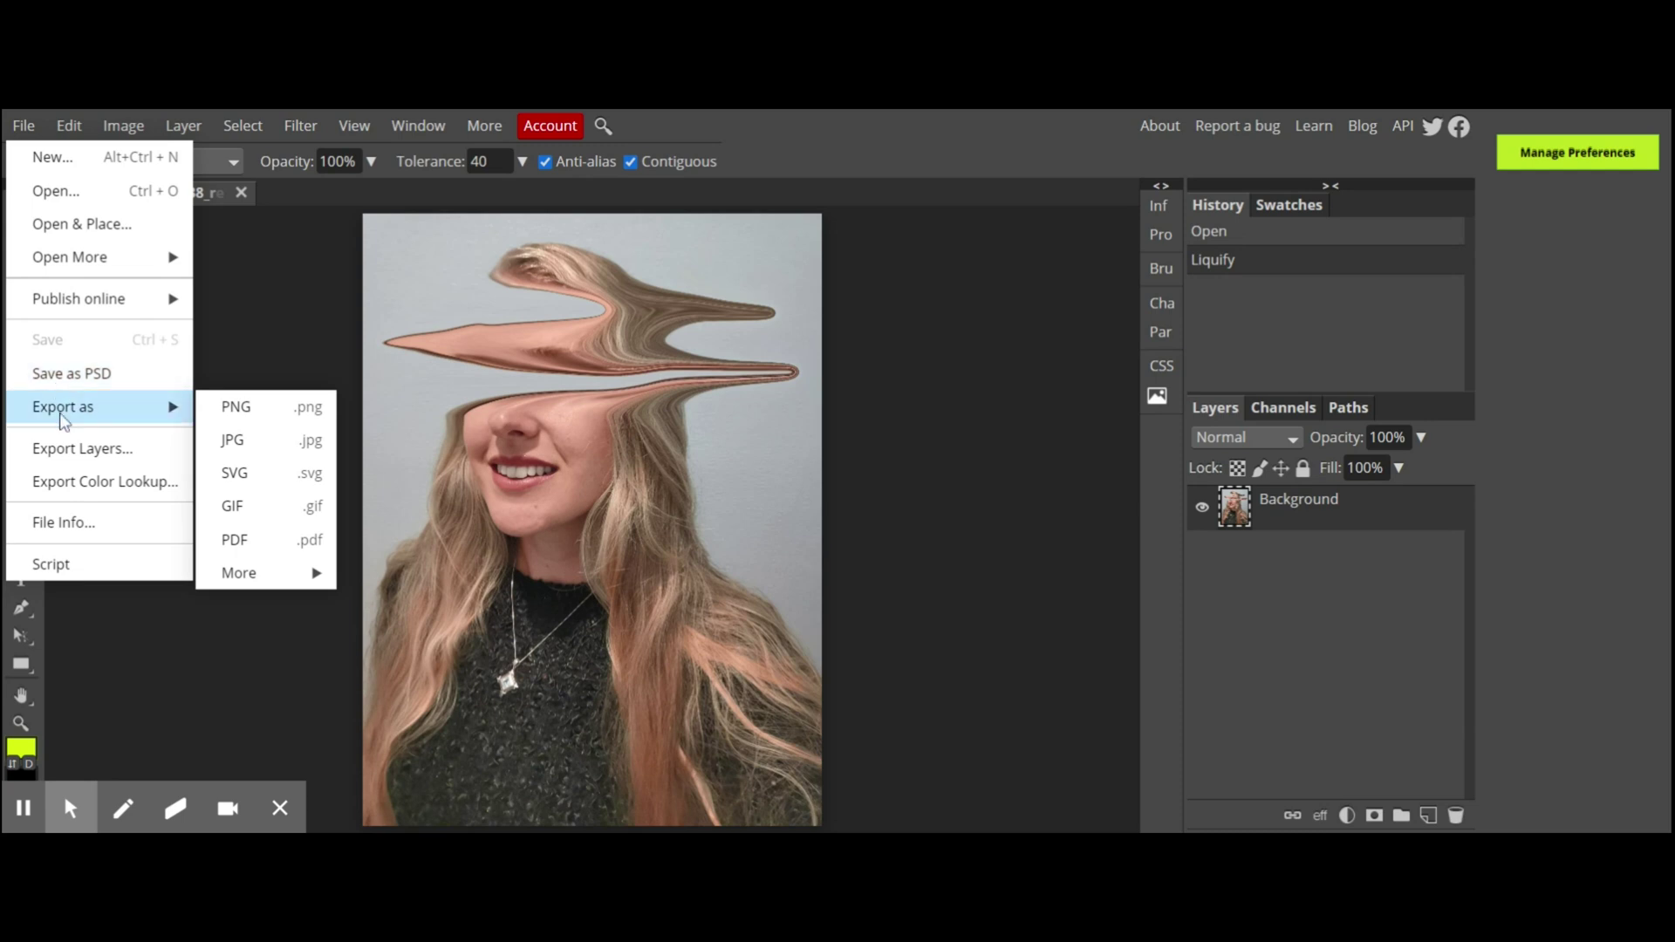
left_click(242, 451)
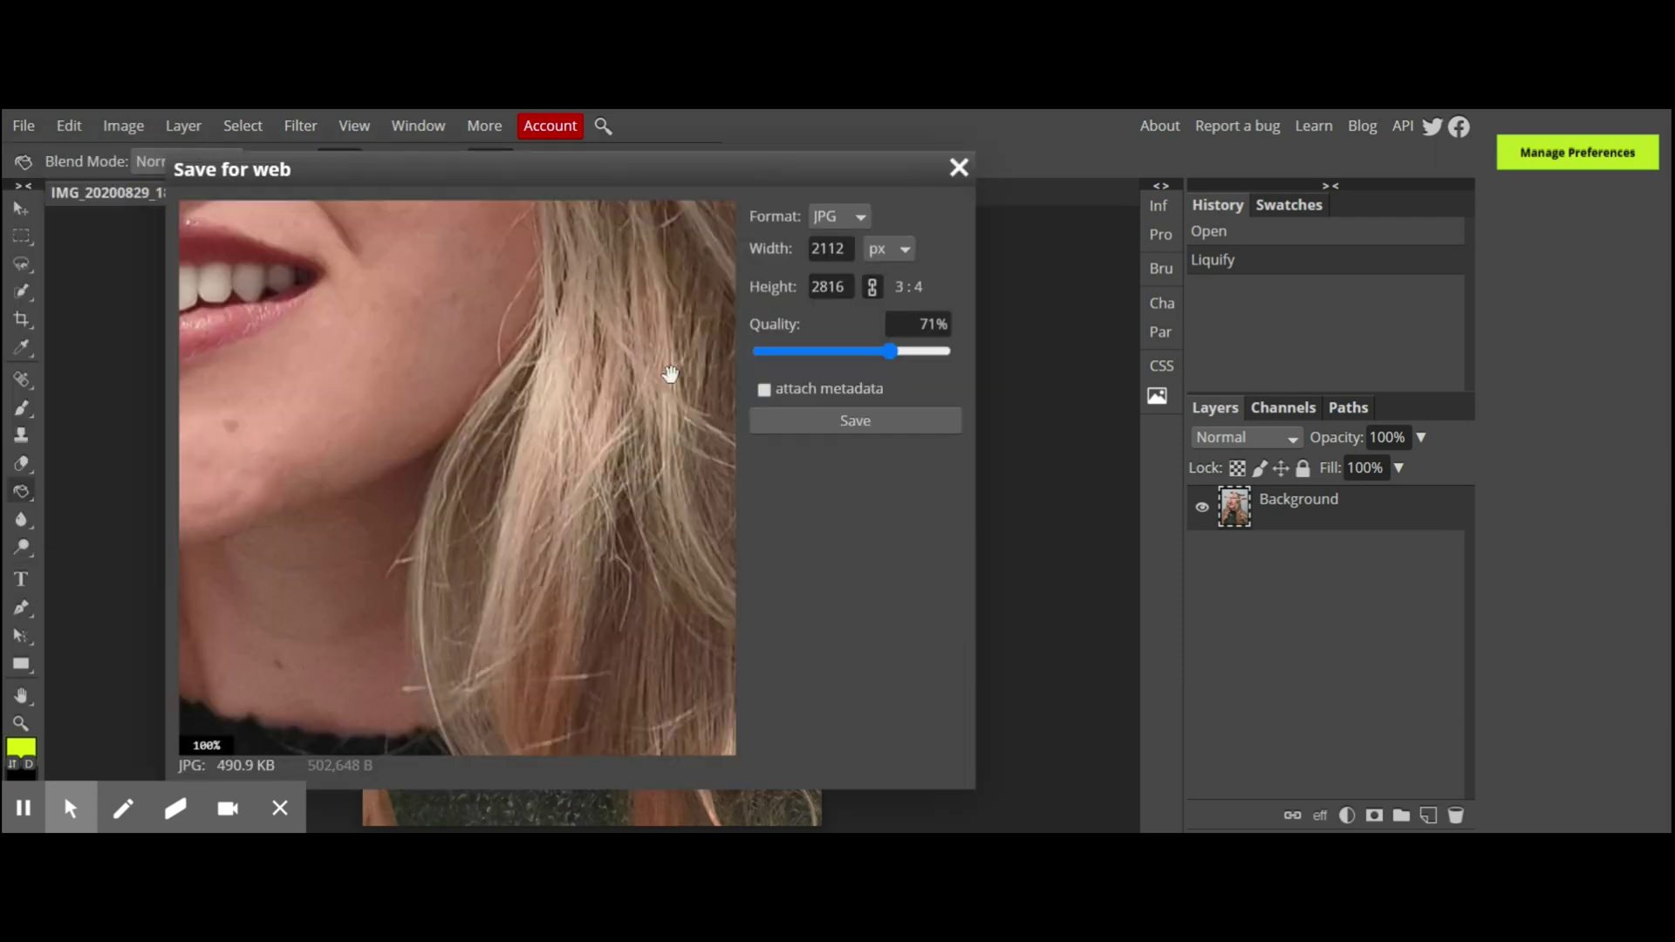
left_click(843, 421)
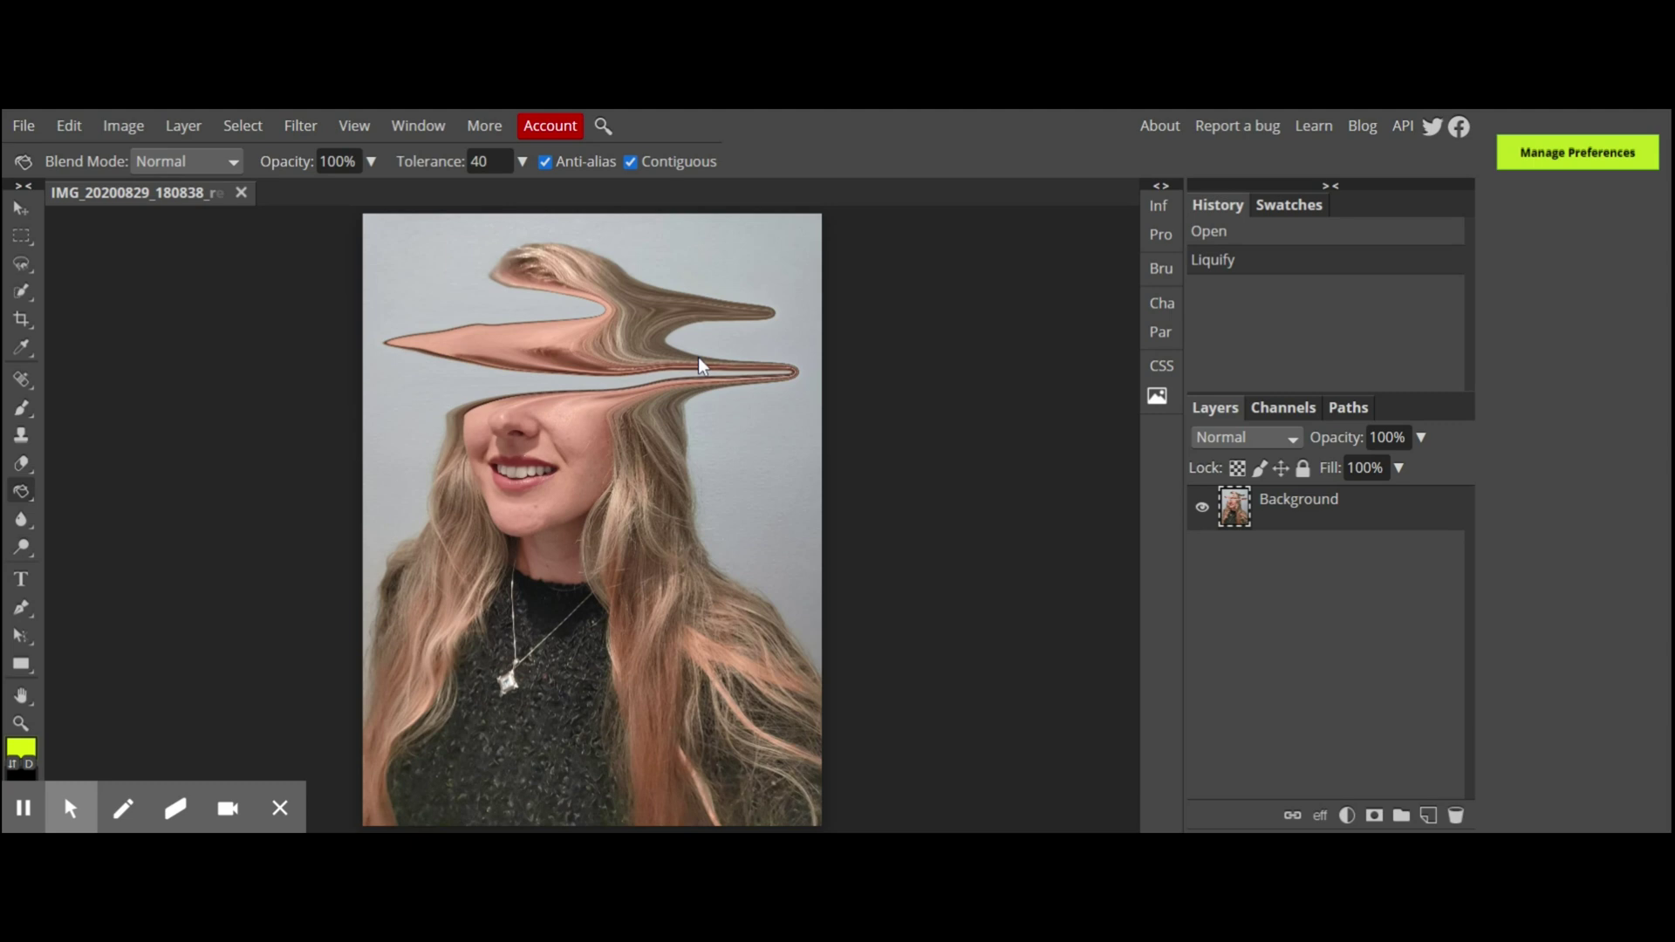
- Reopen the original portrait photo and launch Liquify through the command search
left_click(27, 131)
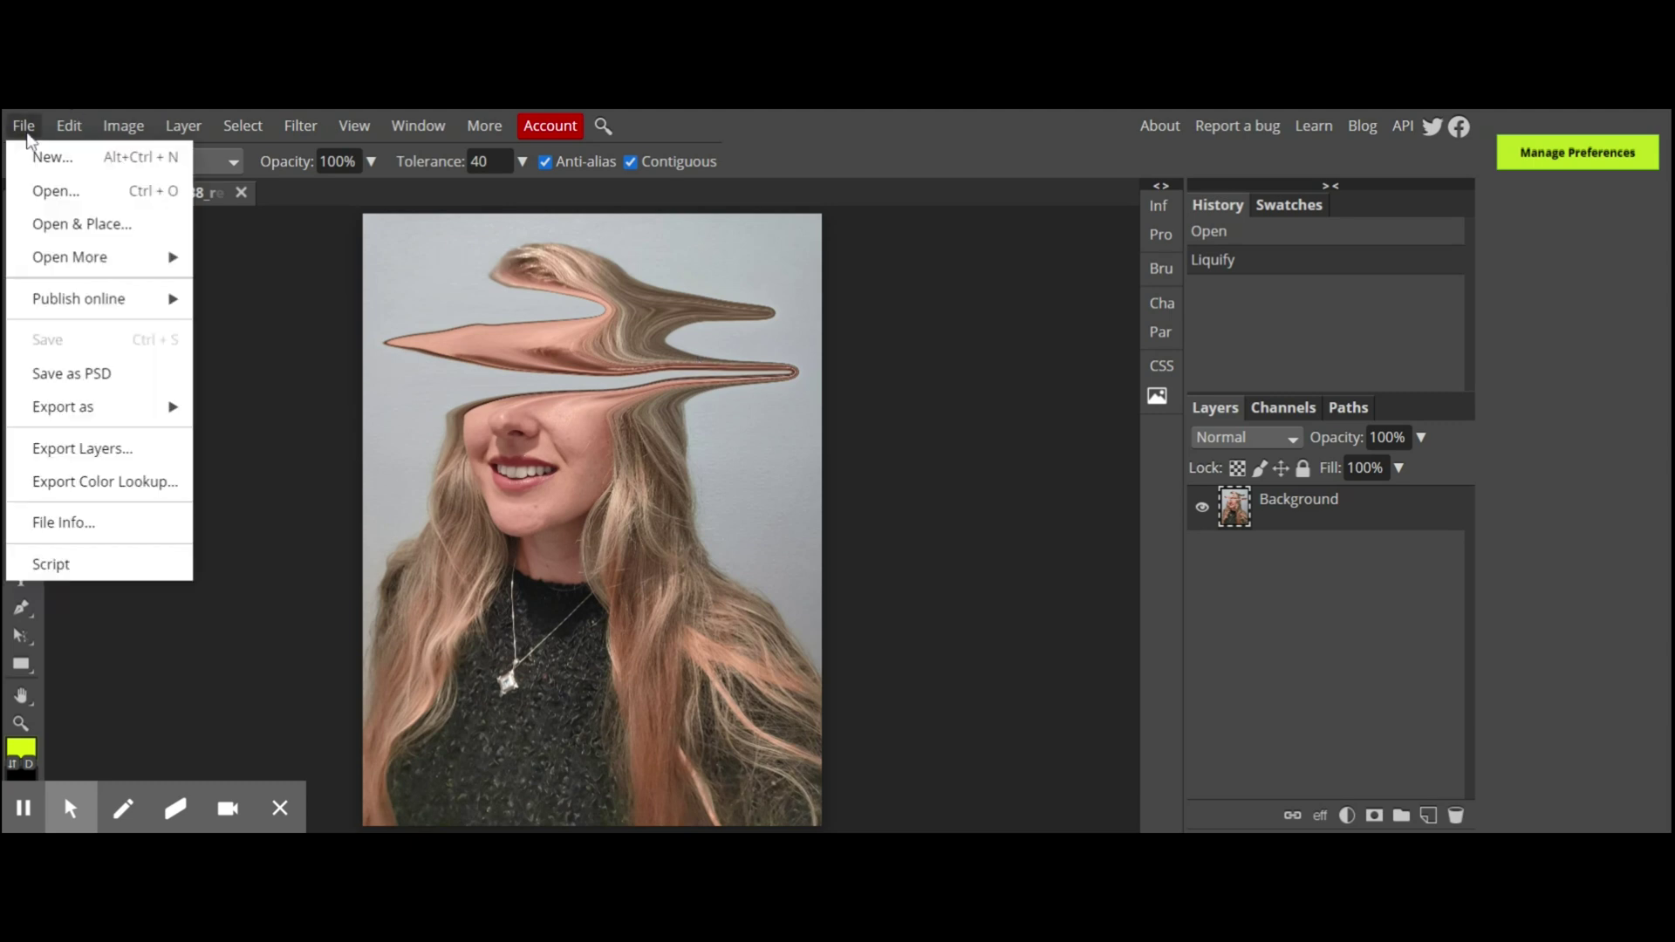
left_click(41, 190)
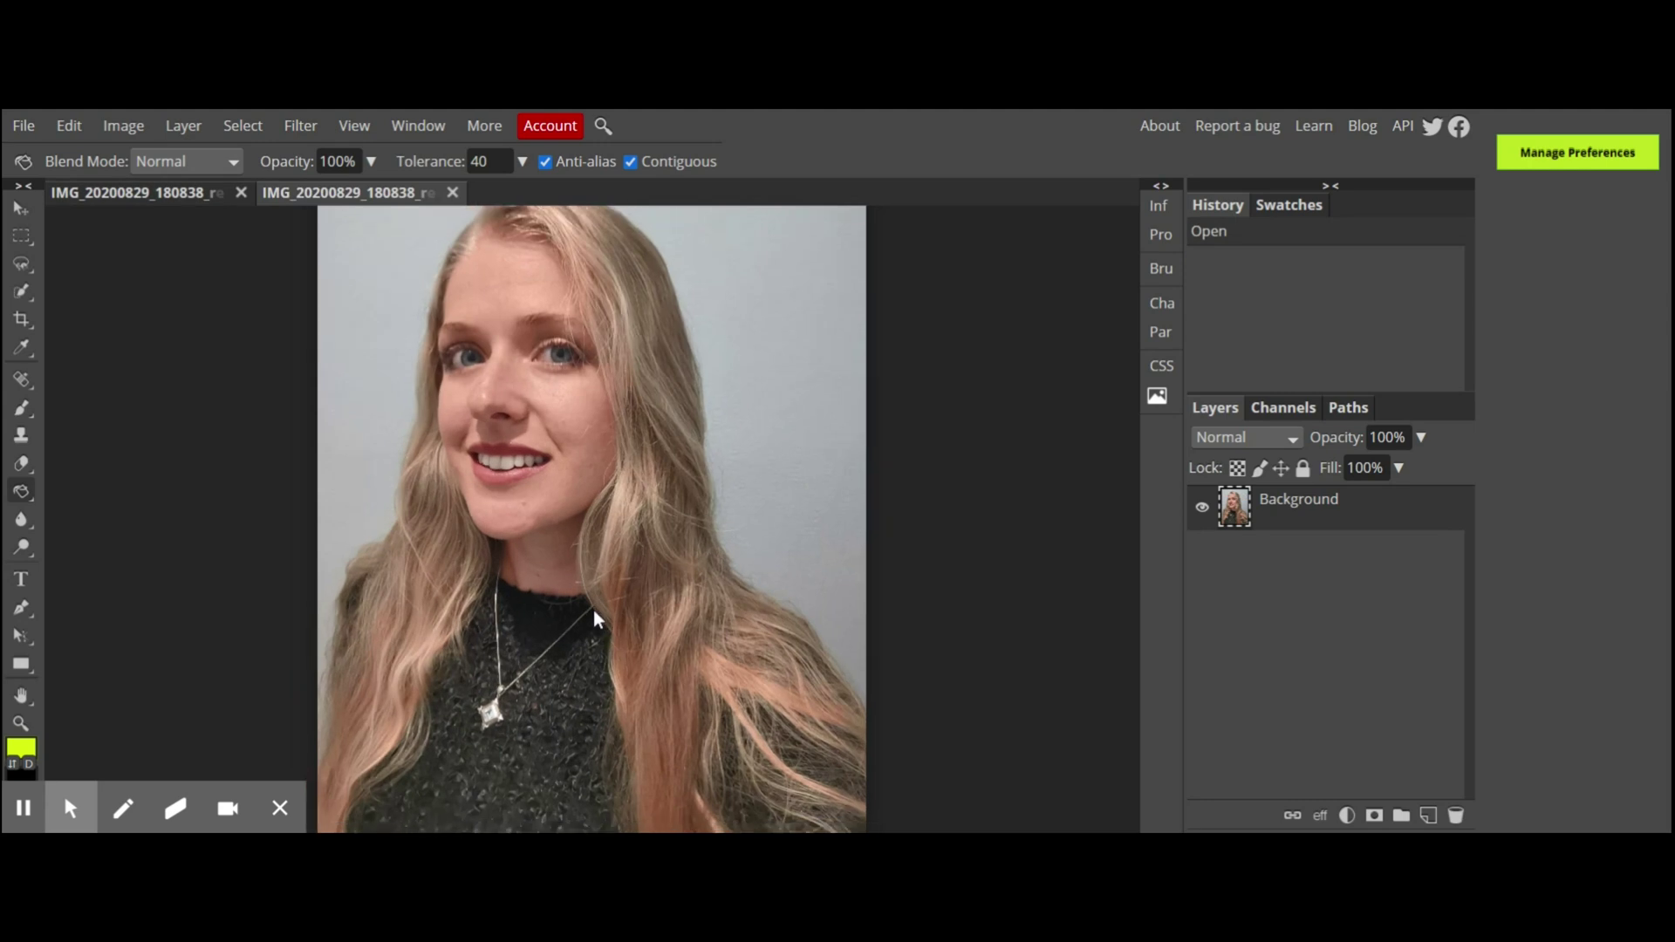
key("i")
left_click(602, 125)
left_click(647, 203)
- Warp the mouth sideways, smear the right eye into a long streak, and apply it
mouse_move(663, 436)
left_mouse_down()
mouse_move(849, 441)
mouse_move(532, 411)
left_mouse_up()
left_click_drag(698, 349, 908, 349)
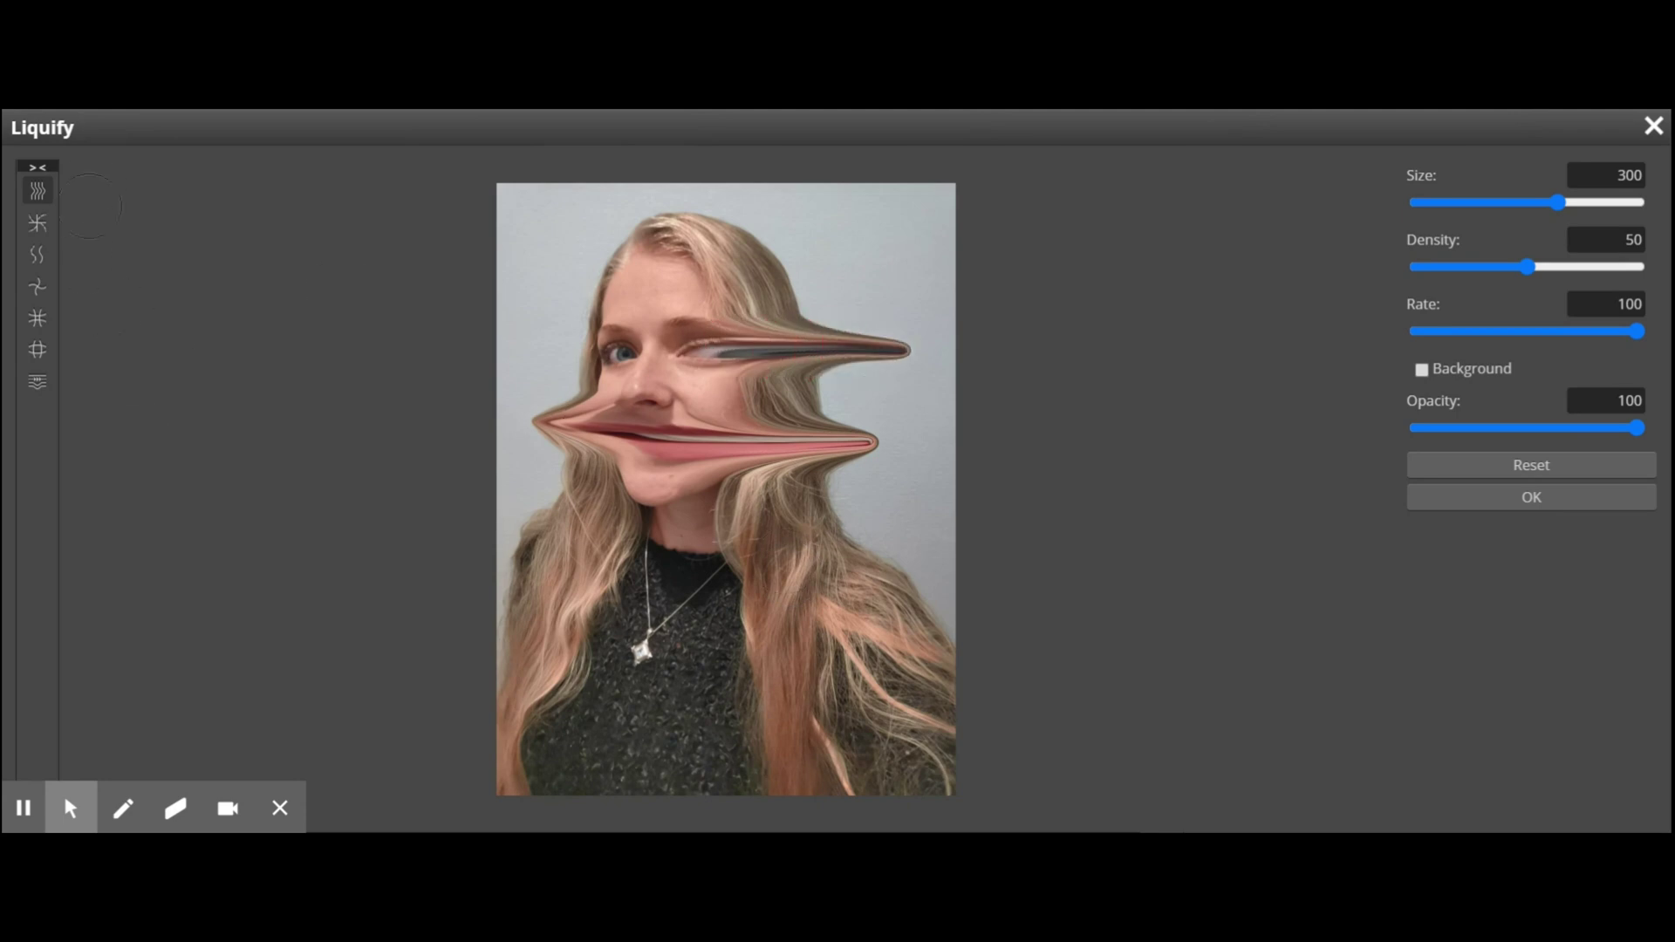
left_click(1531, 498)
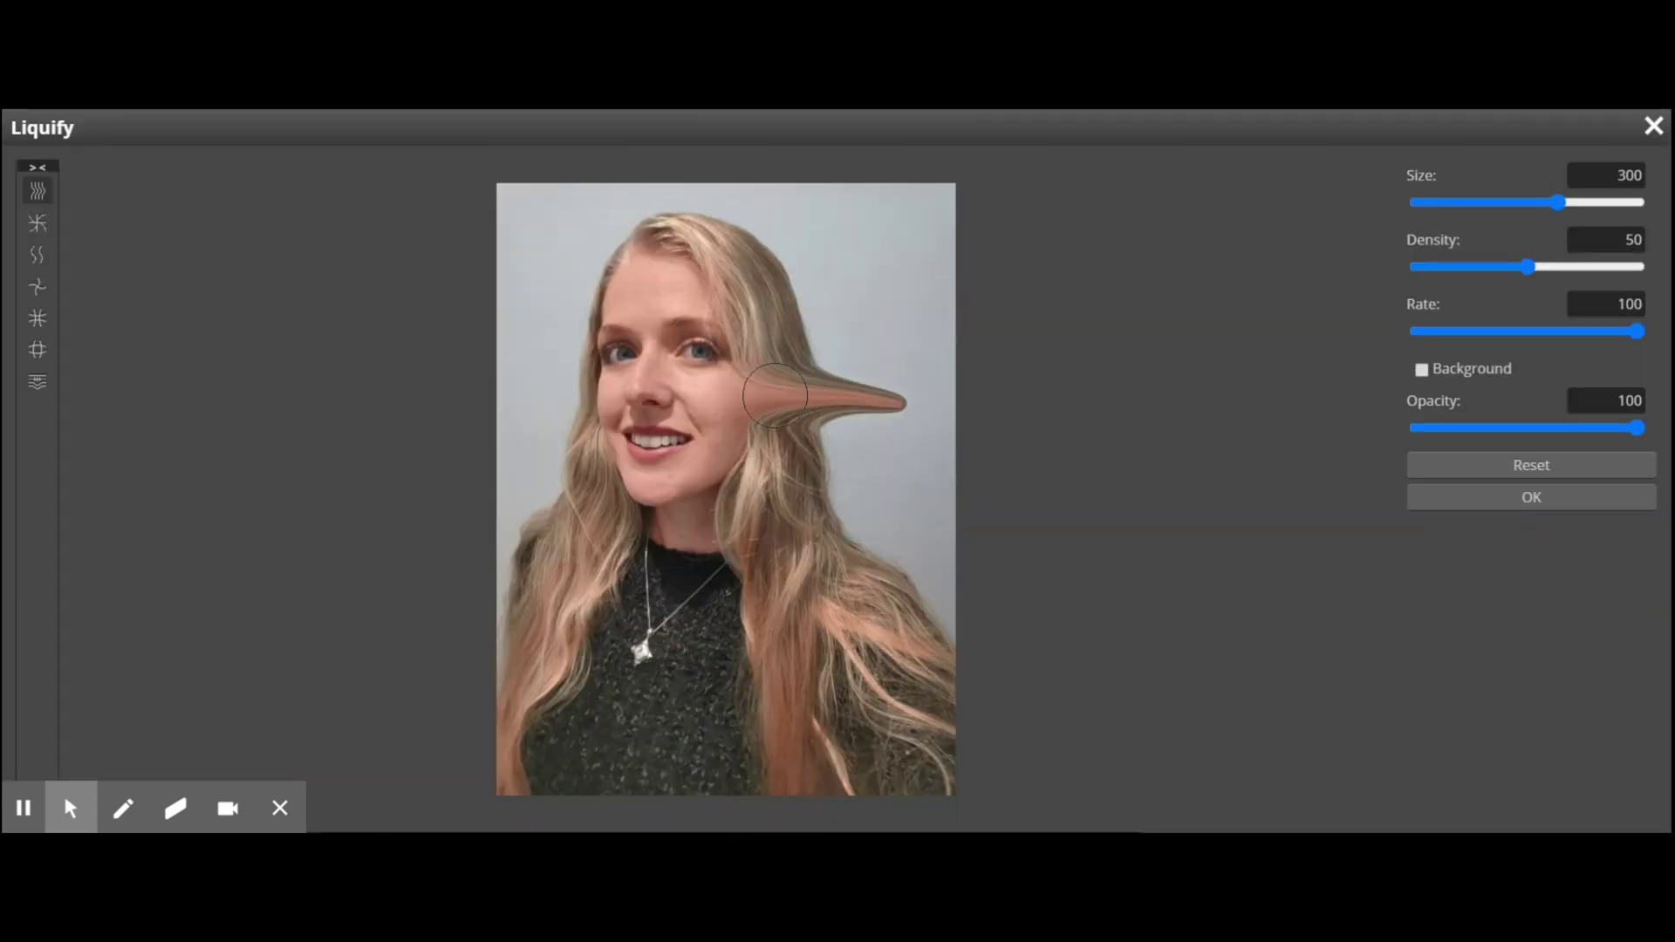
- Pull the hair at the crown, top and neck into wavy streaks and apply the distortion
mouse_move(767, 371)
left_mouse_down()
mouse_move(836, 321)
mouse_move(893, 325)
left_mouse_up()
left_click_drag(786, 288, 616, 299)
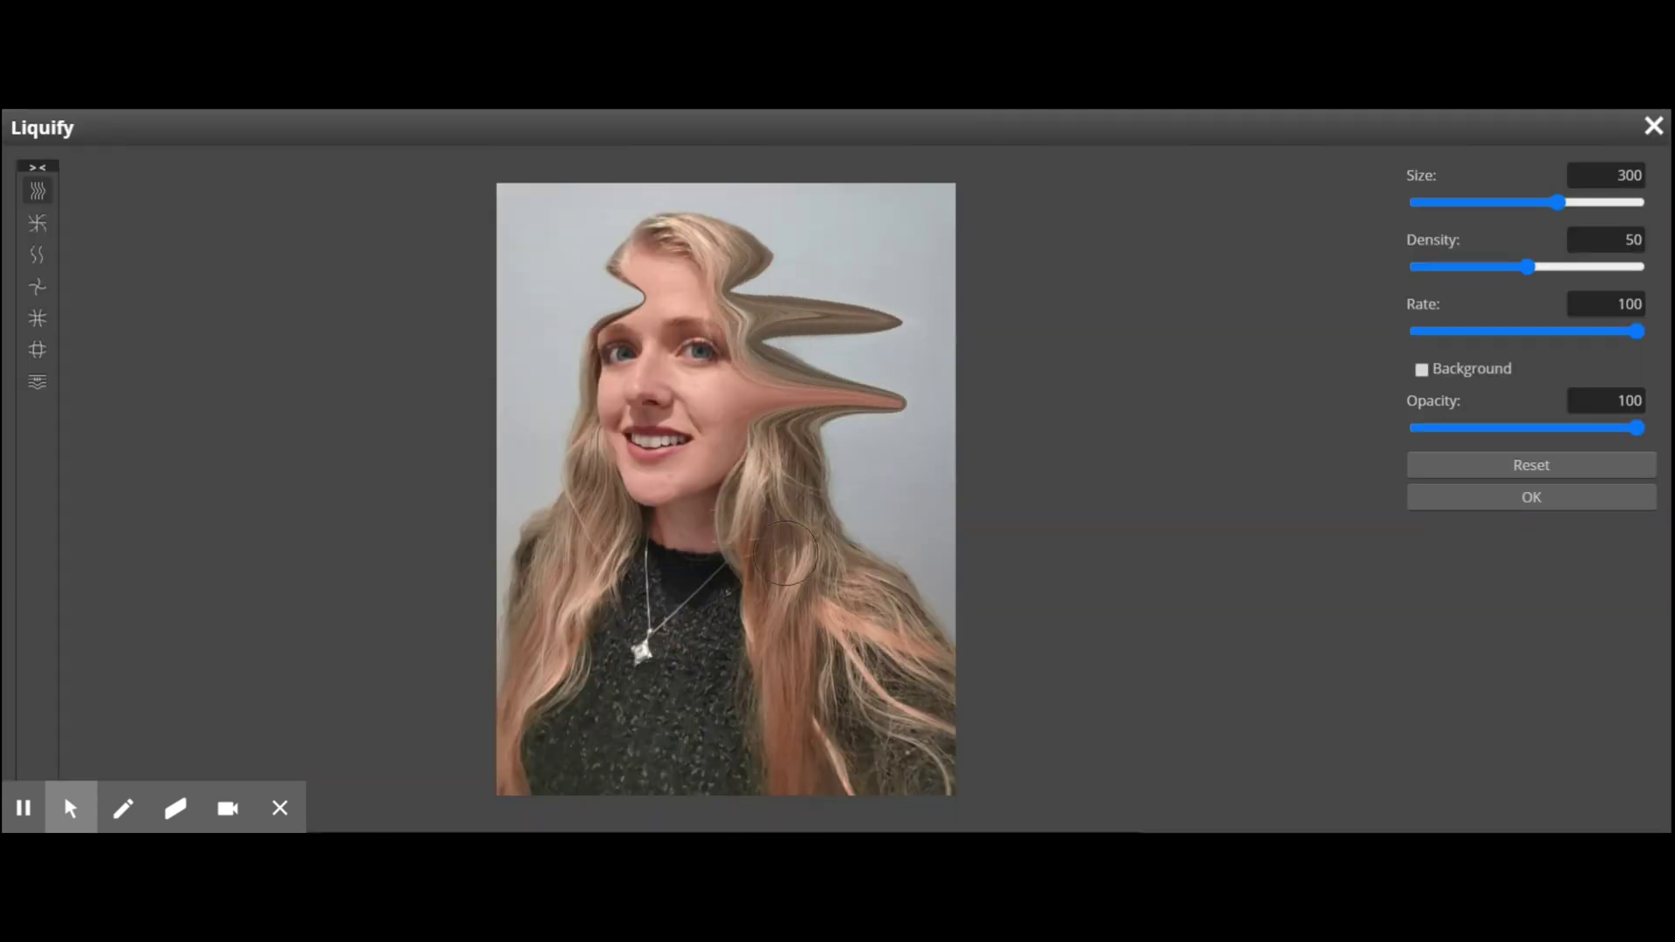
left_click_drag(681, 541, 879, 490)
left_click_drag(750, 284, 789, 266)
left_click_drag(905, 311, 838, 297)
left_click_drag(750, 261, 881, 293)
left_click(1531, 497)
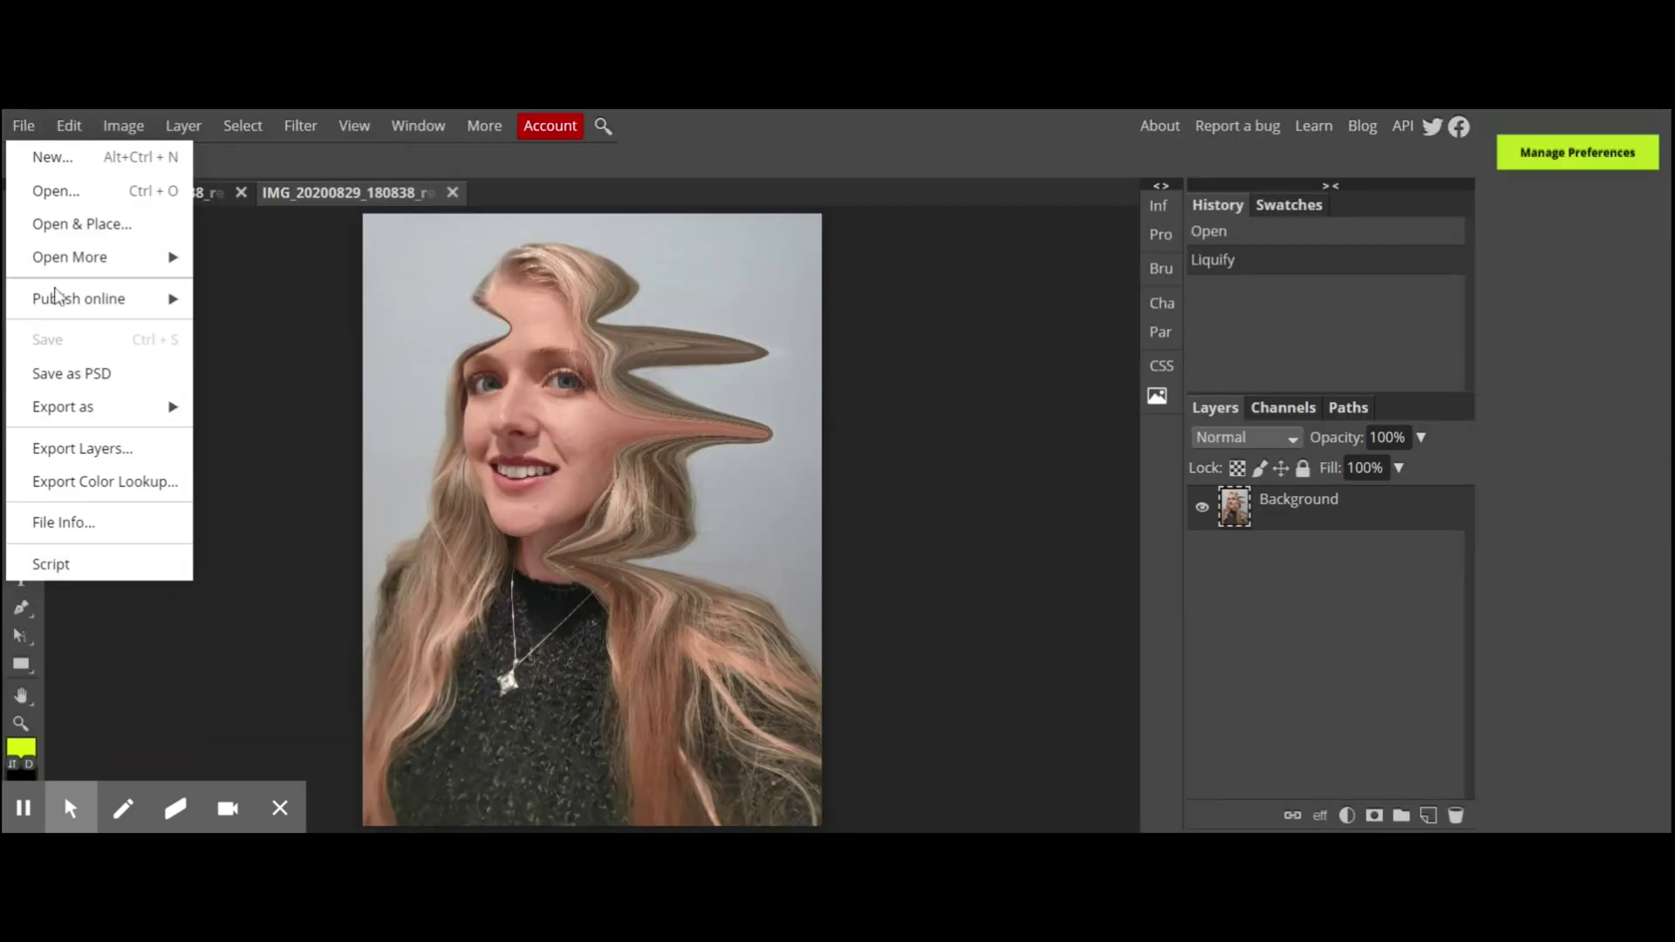
- Undo the hair distortion and bring the Liquify filter back up through search
key("ctrl+z")
left_click(602, 125)
left_click(538, 224)
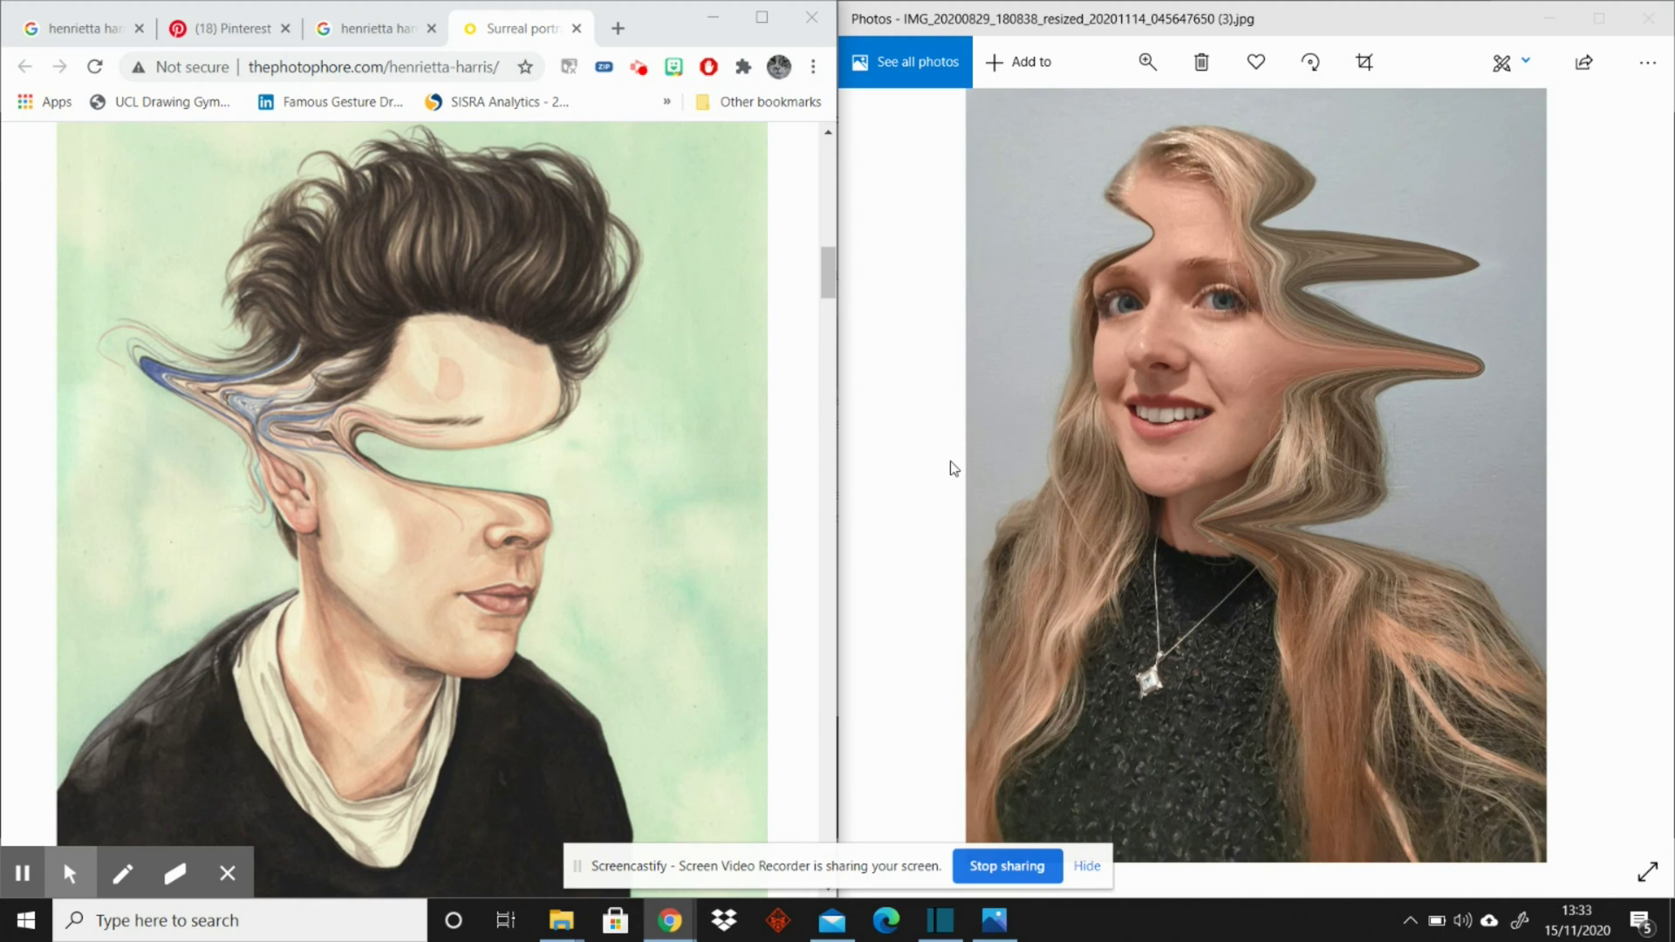
- In Windows Photos, cycle through the three exported JPG variations beside the reference painting
left_click(954, 469)
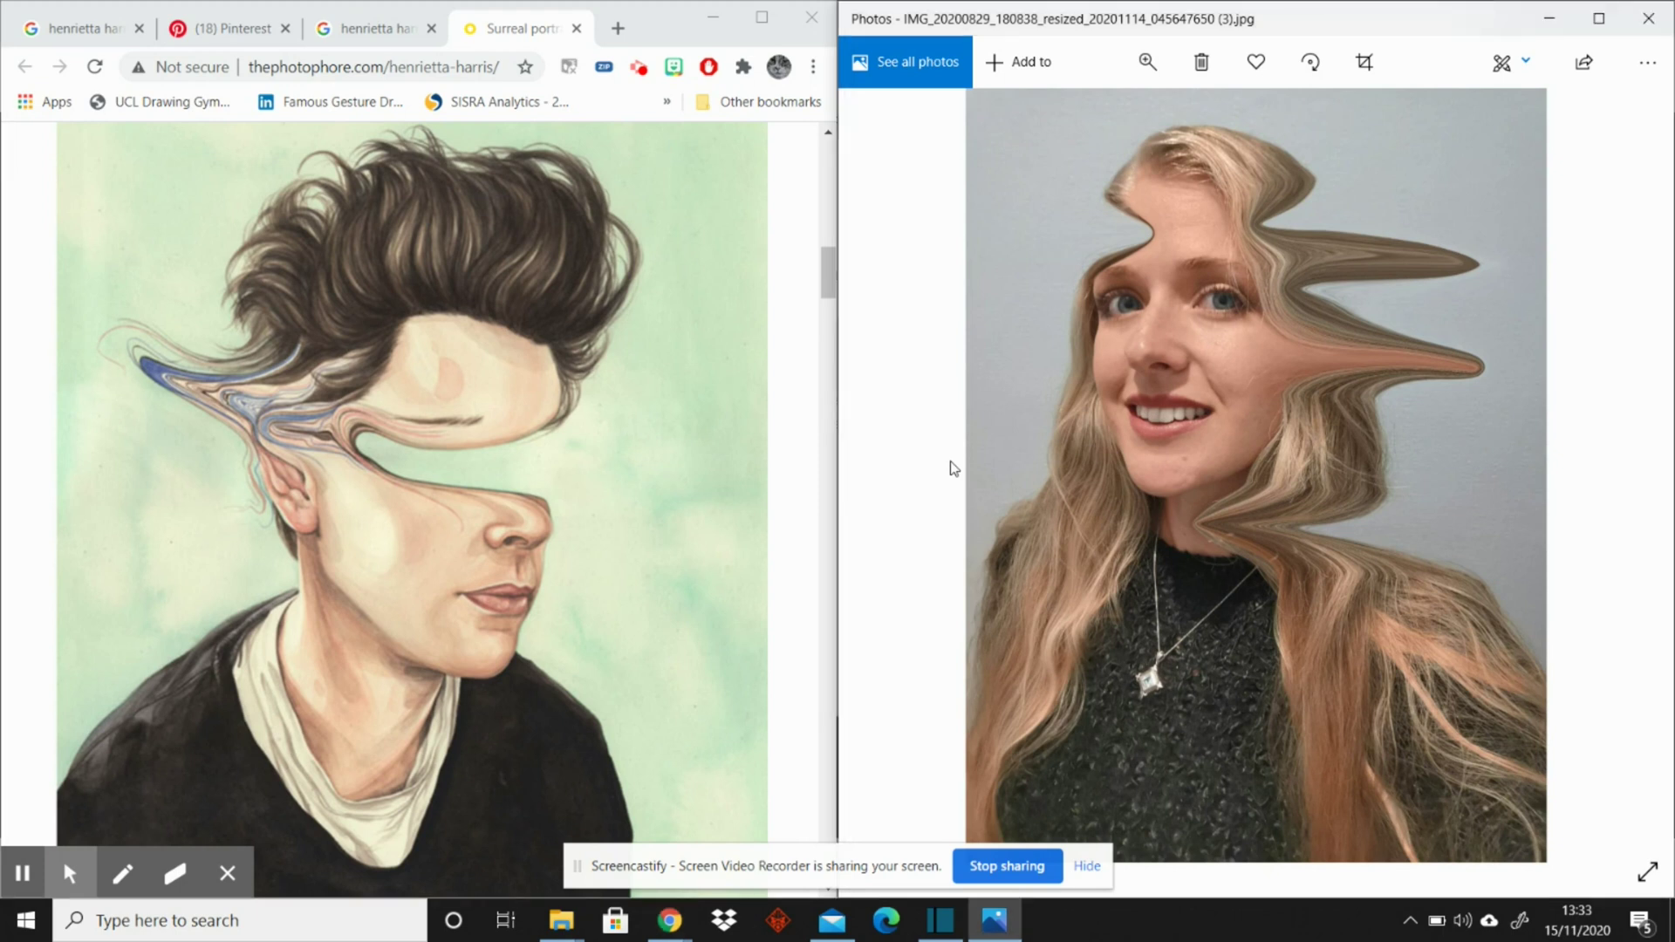
key("Left")
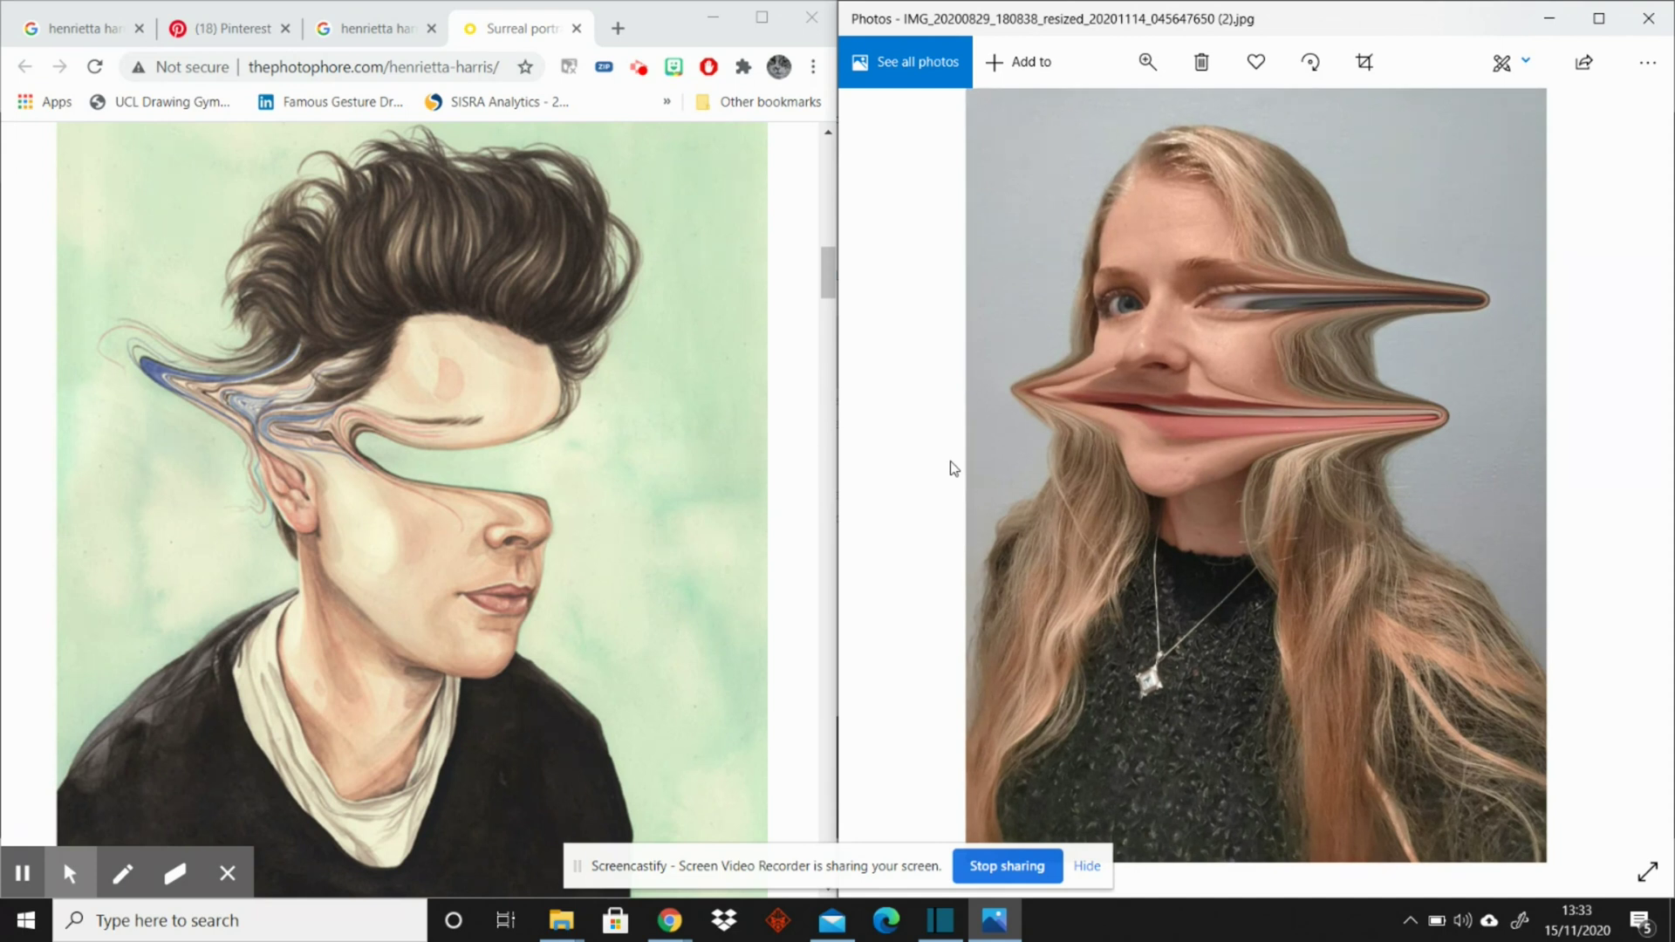
key("Left")
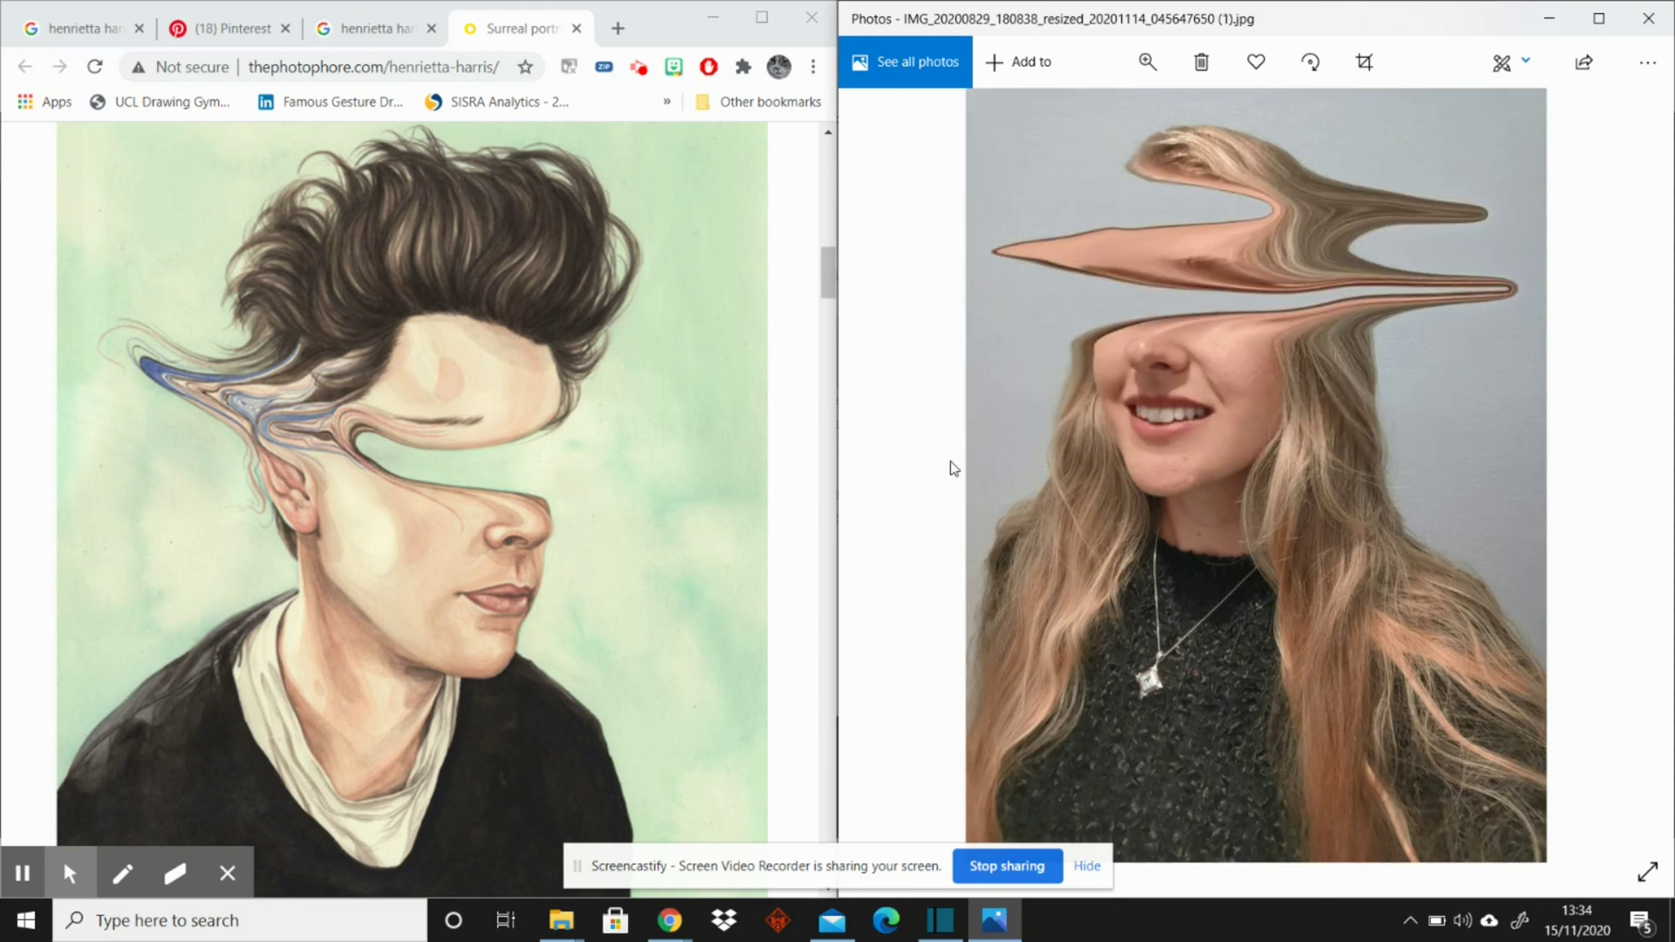
key("Right")
key("Right")
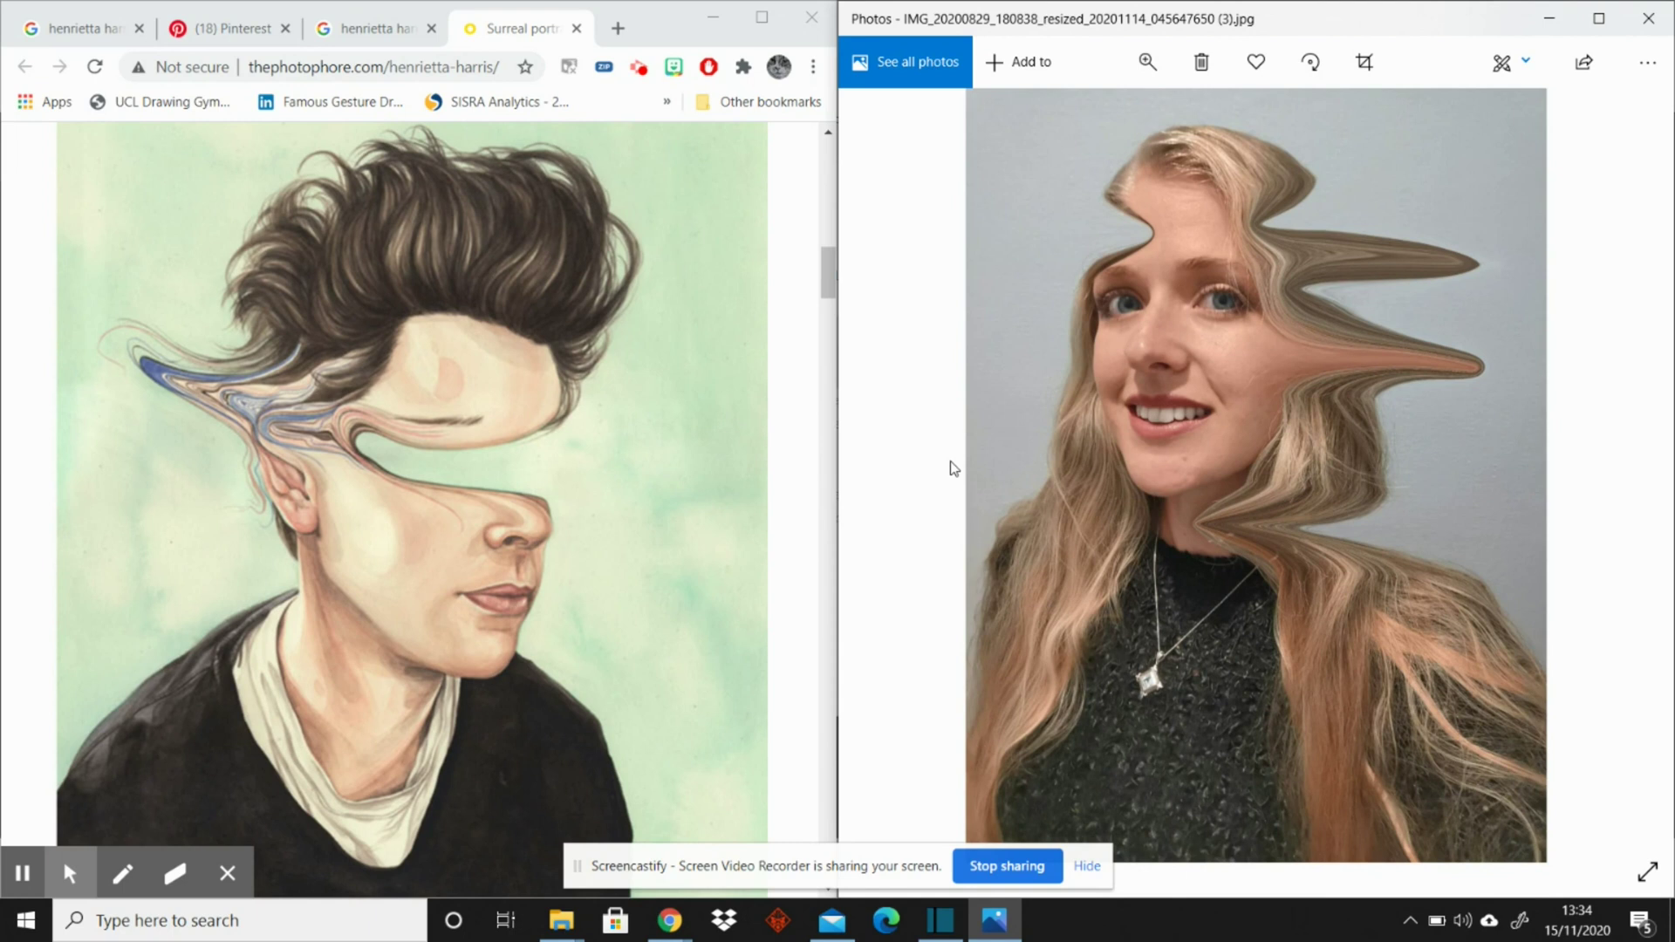
key("Left")
key("Left")
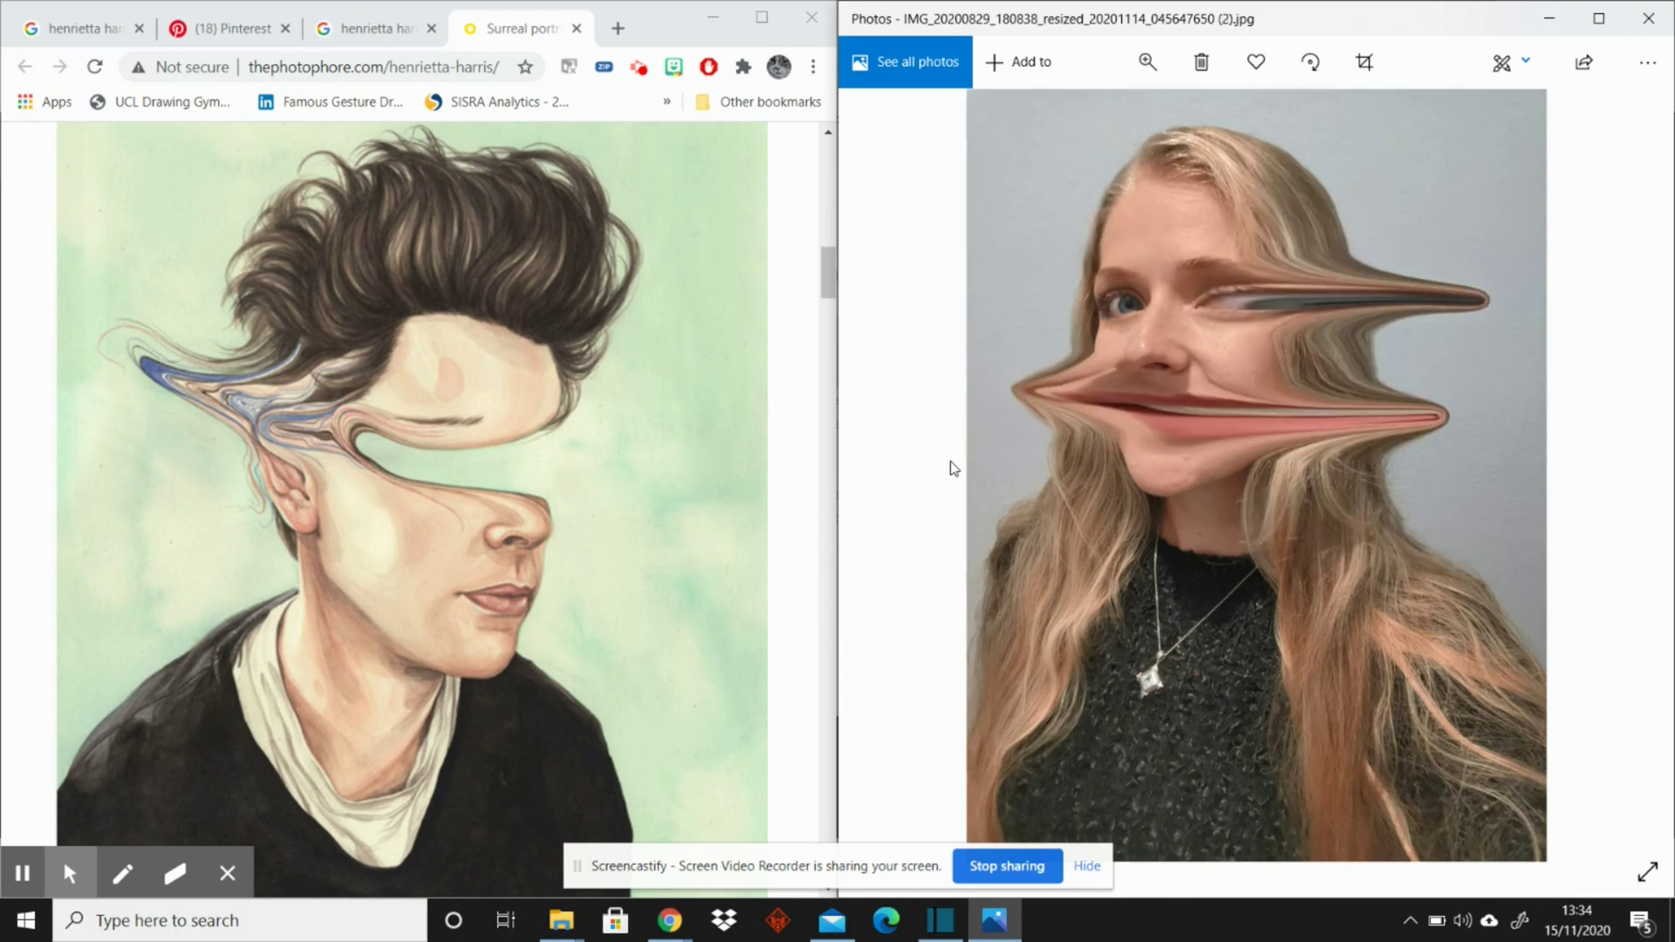